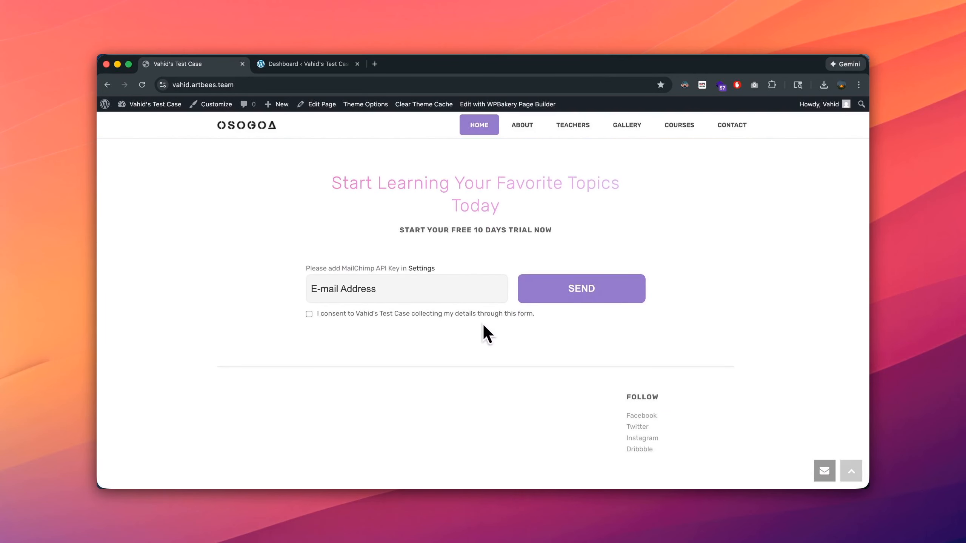
- Open the form for uploading a theme in the site's WordPress admin
left_click(851, 471)
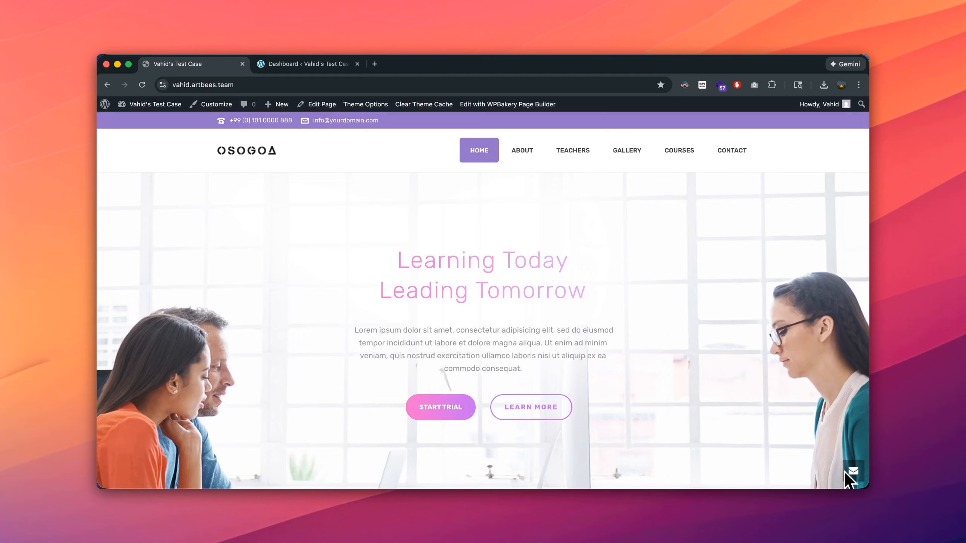
left_click(308, 64)
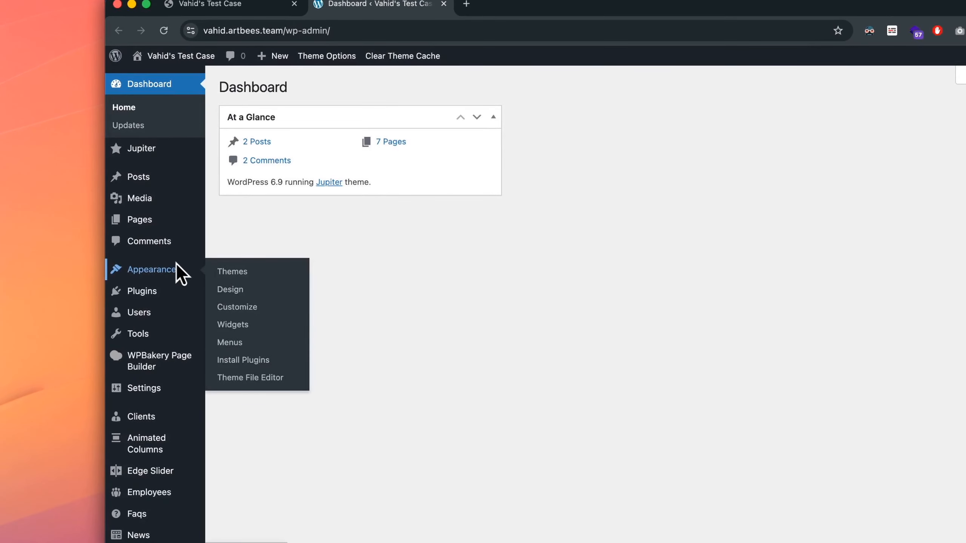
left_click(156, 269)
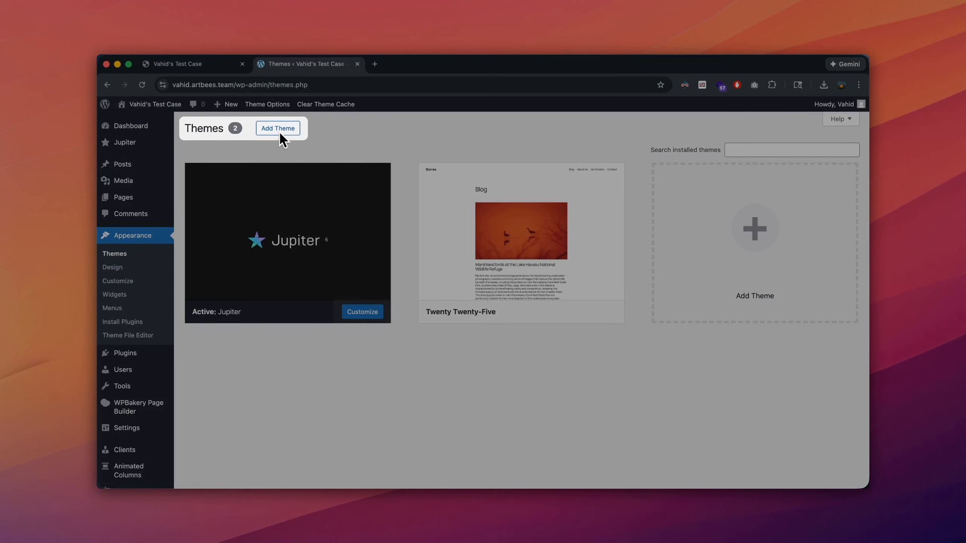
left_click(280, 130)
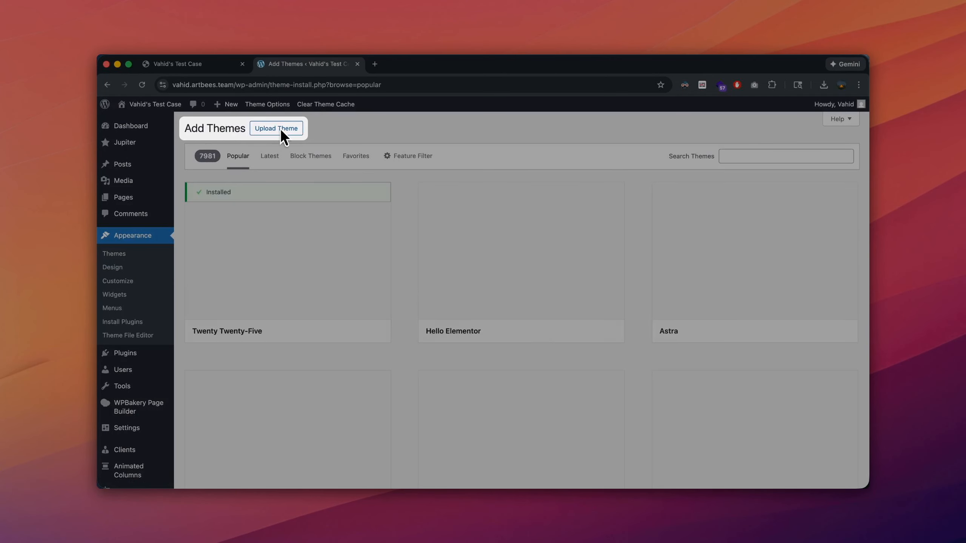
left_click(281, 130)
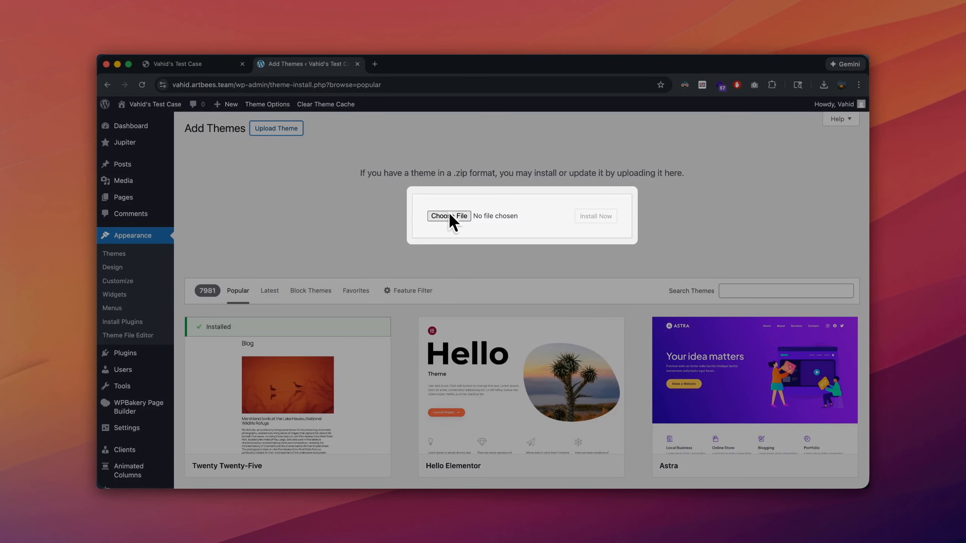
- Upload and install the theme package jupiterx-v4.13.0.zip from the Desktop folder
left_click(450, 215)
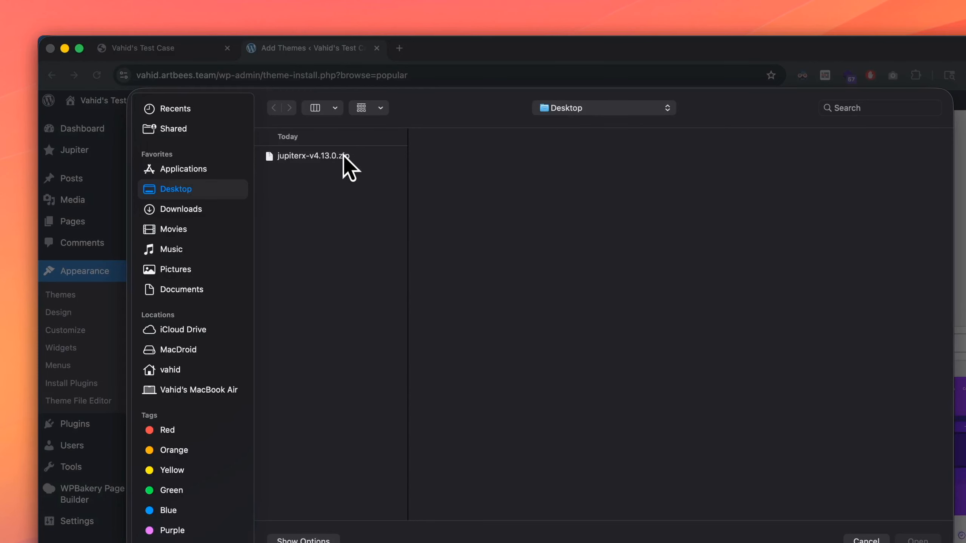
left_click(341, 155)
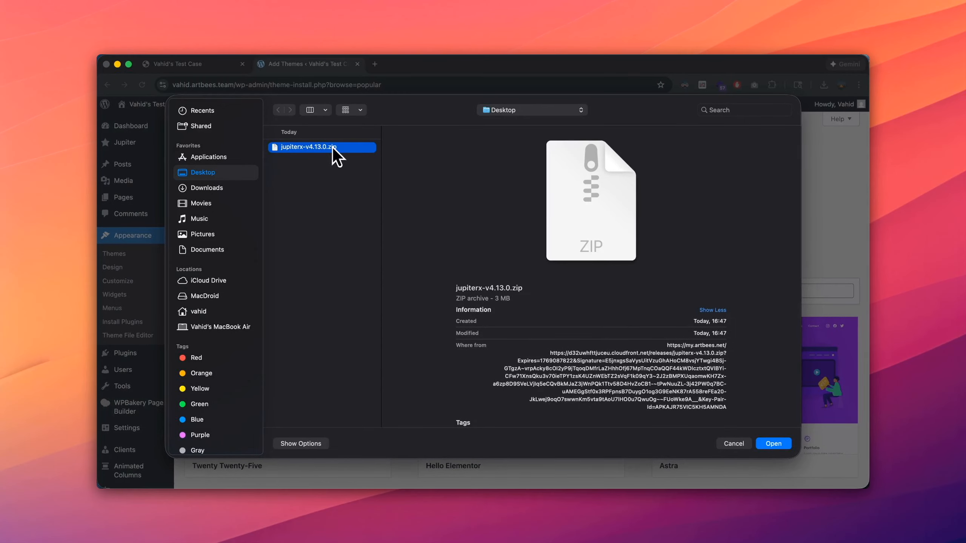
left_click(773, 443)
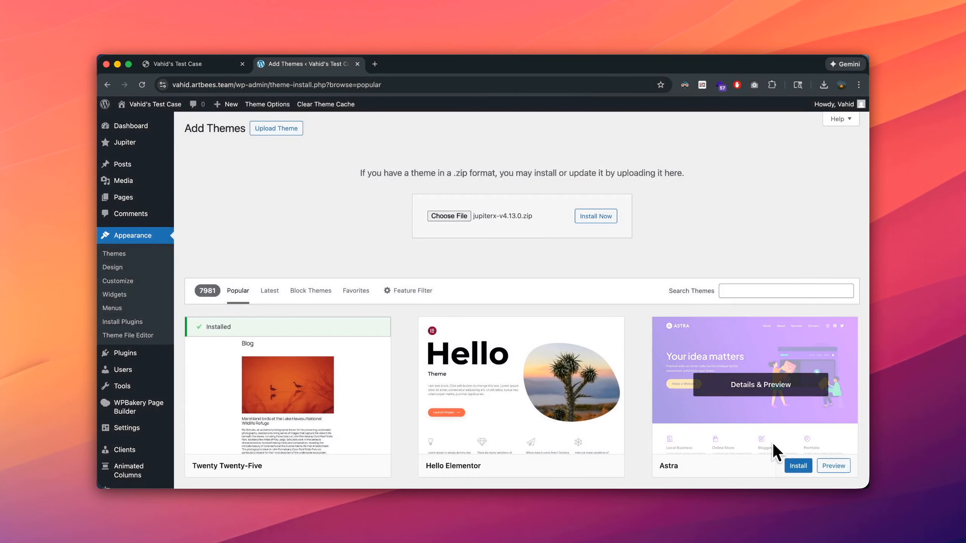
left_click(597, 221)
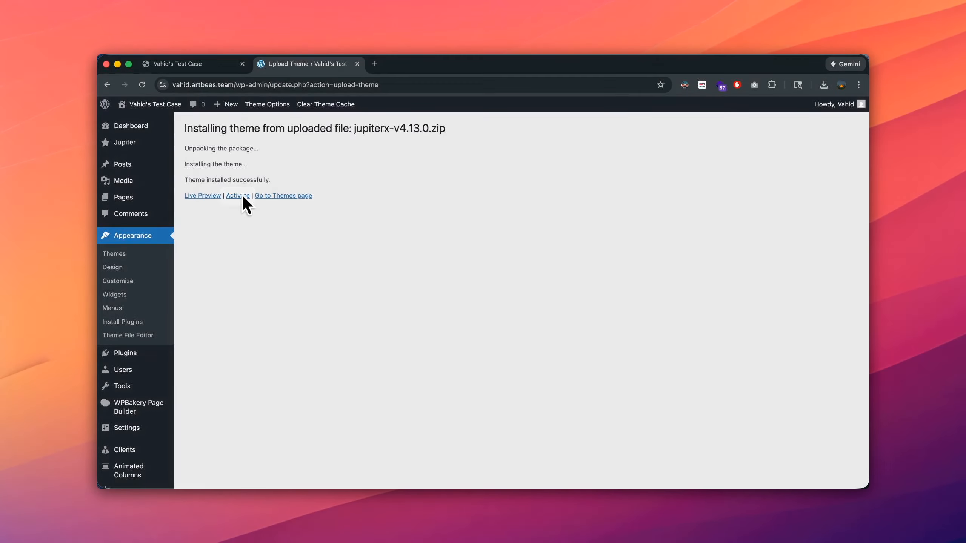
- Activate the uploaded JupiterX theme, and install and activate its required plugins
left_click(240, 194)
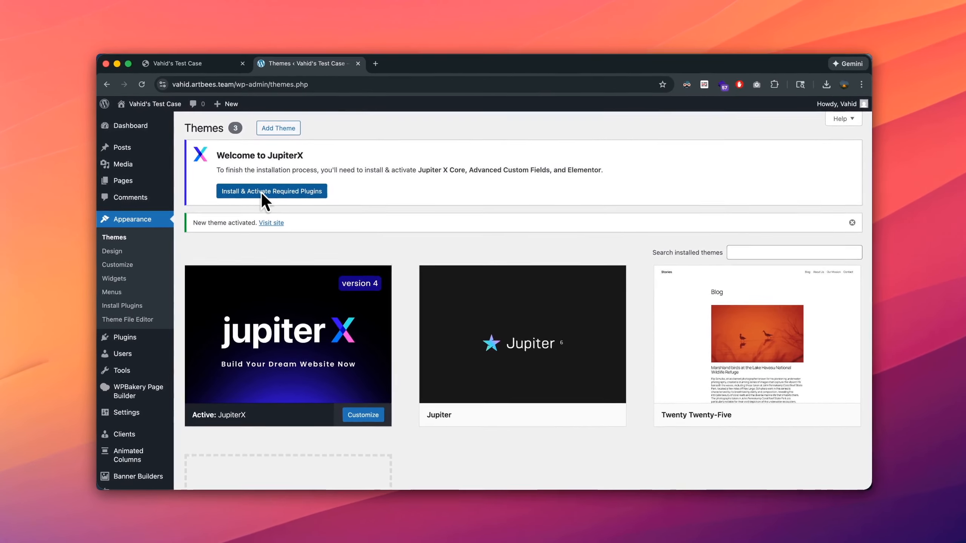
left_click(261, 191)
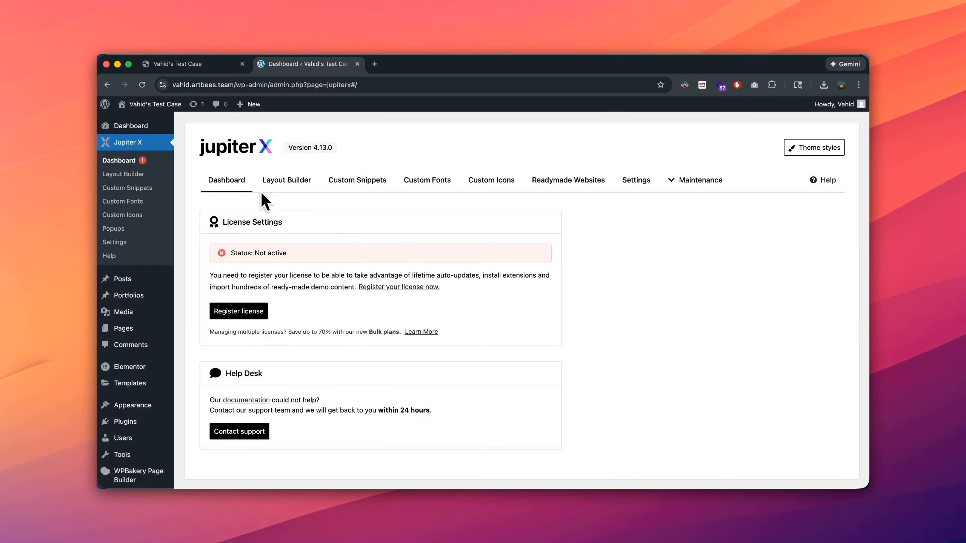
- Register the Jupiter X license by pasting the Artbees API key instead of an Envato purchase code
left_click(242, 311)
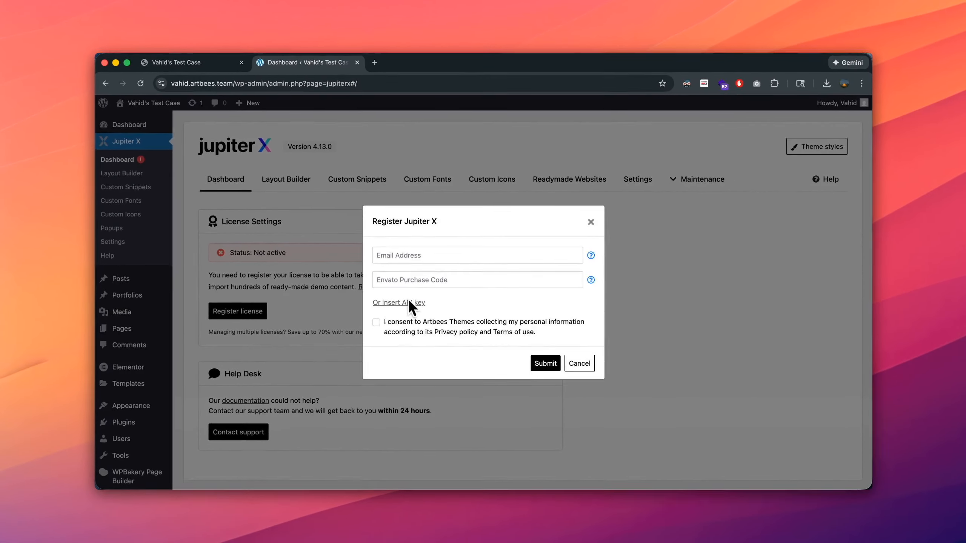
left_click(407, 302)
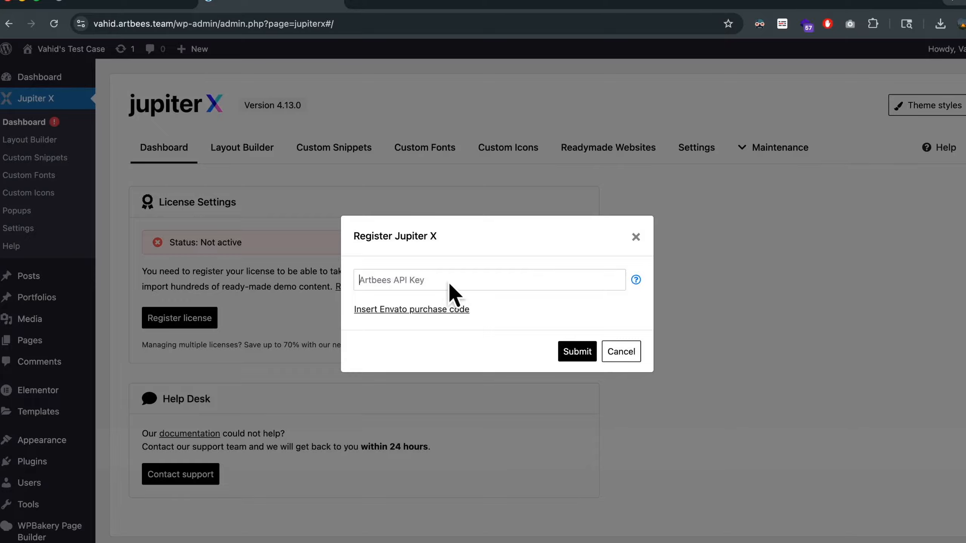
key("super+v")
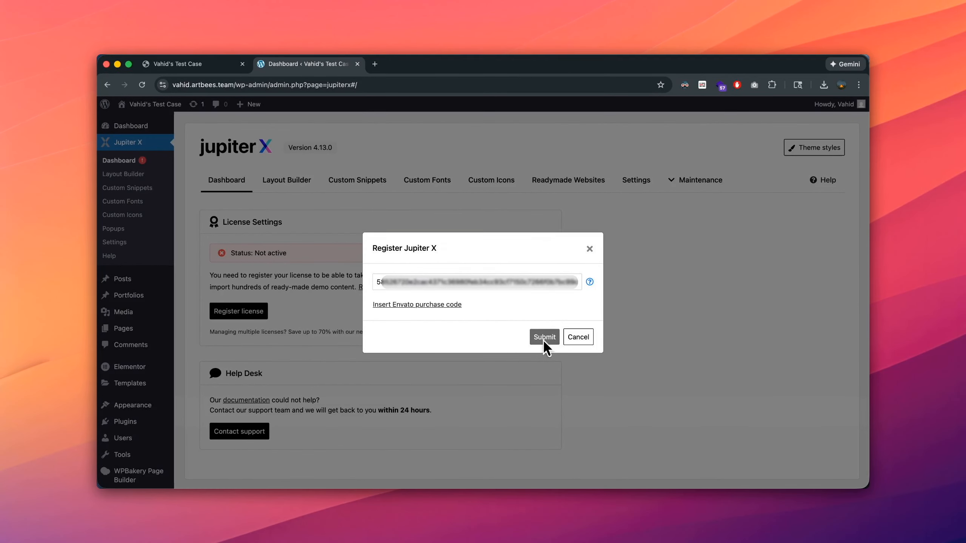
left_click(569, 347)
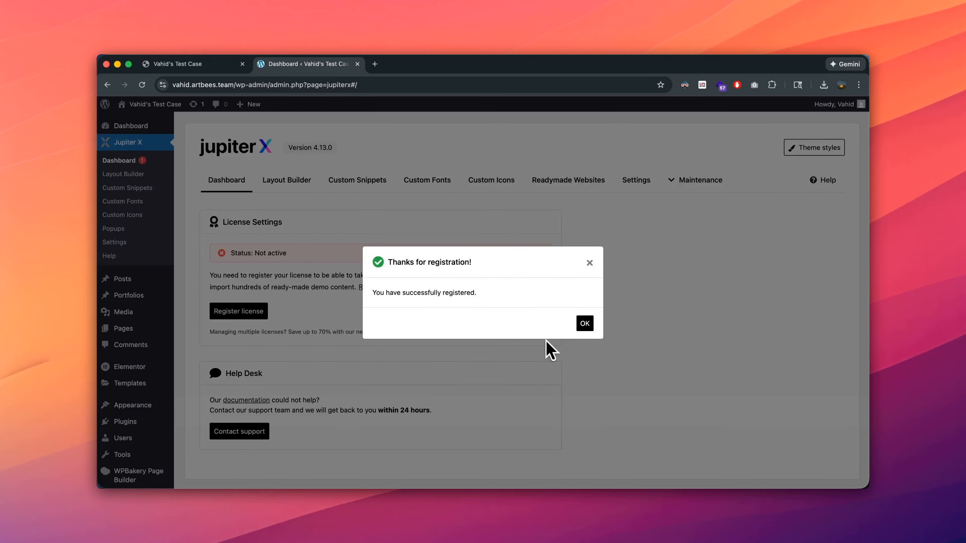
left_click(584, 324)
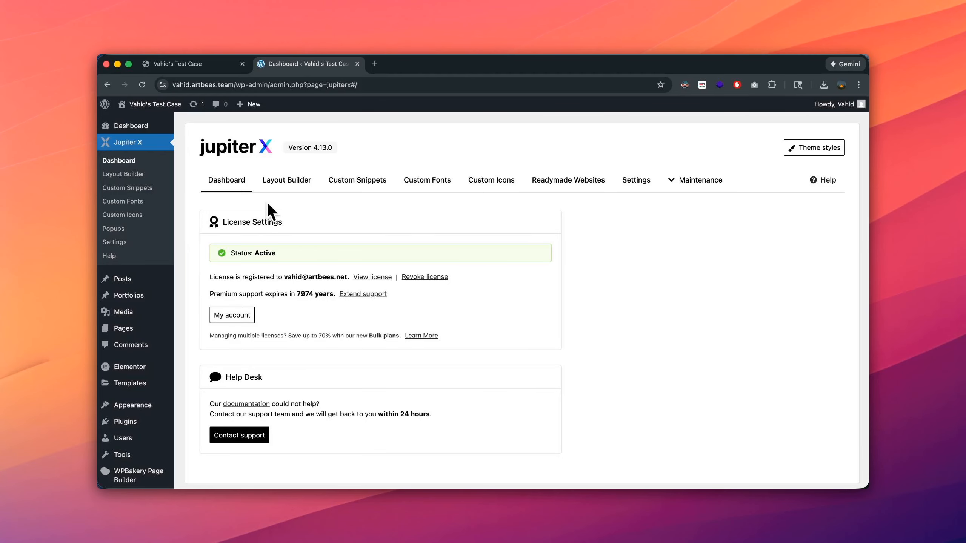
- Visit the site's front end and examine how the home page's sections look under the new theme
mouse_move(154, 106)
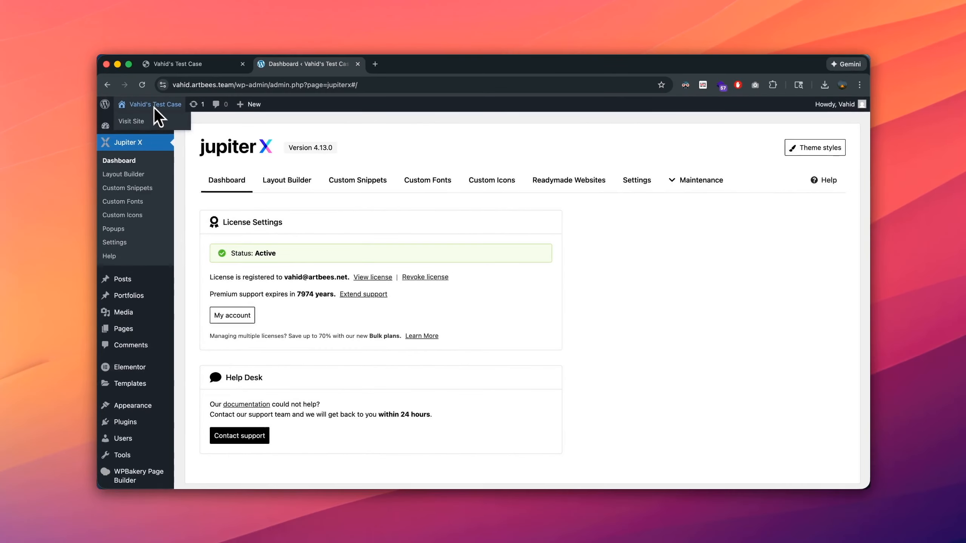
left_click(175, 116)
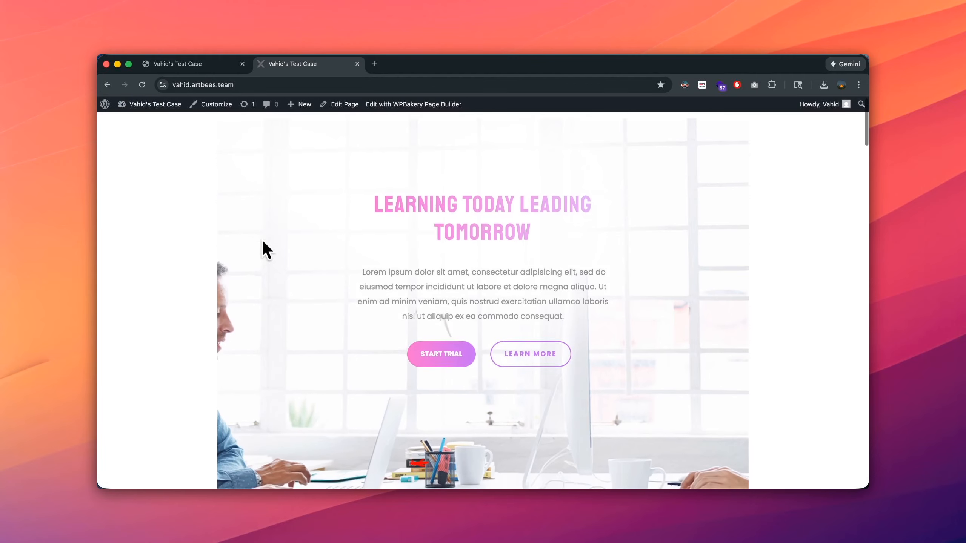
scroll(263, 243, "down", 20)
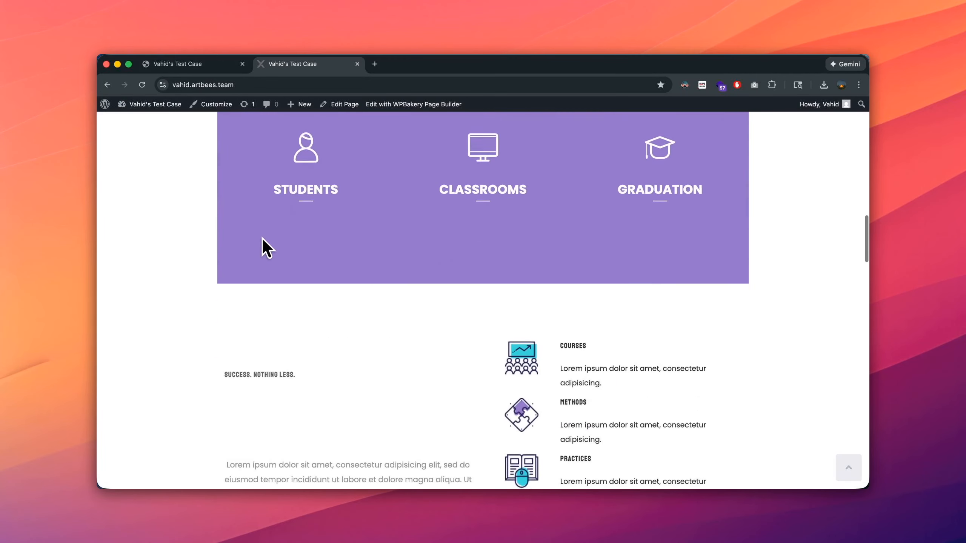
scroll(263, 239, "down", 20)
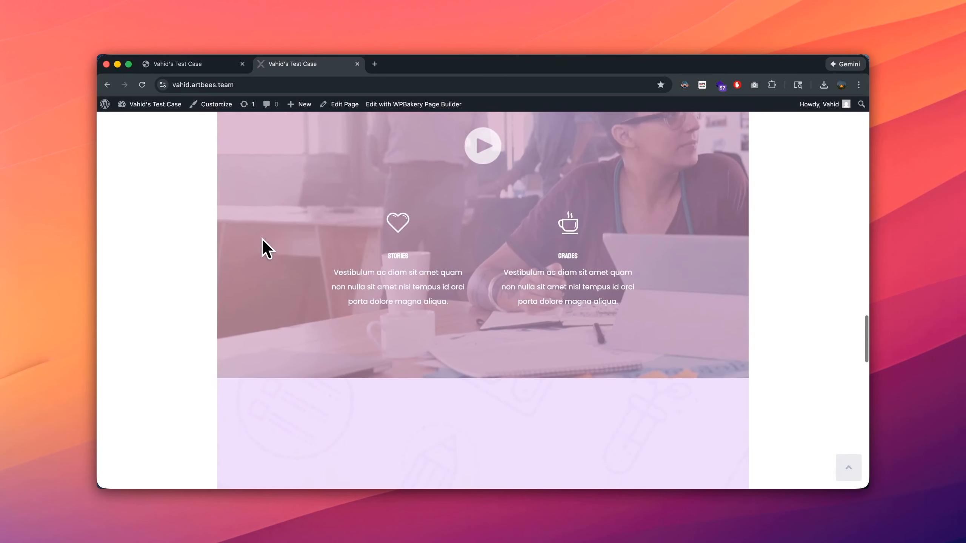
scroll(266, 248, "down", 20)
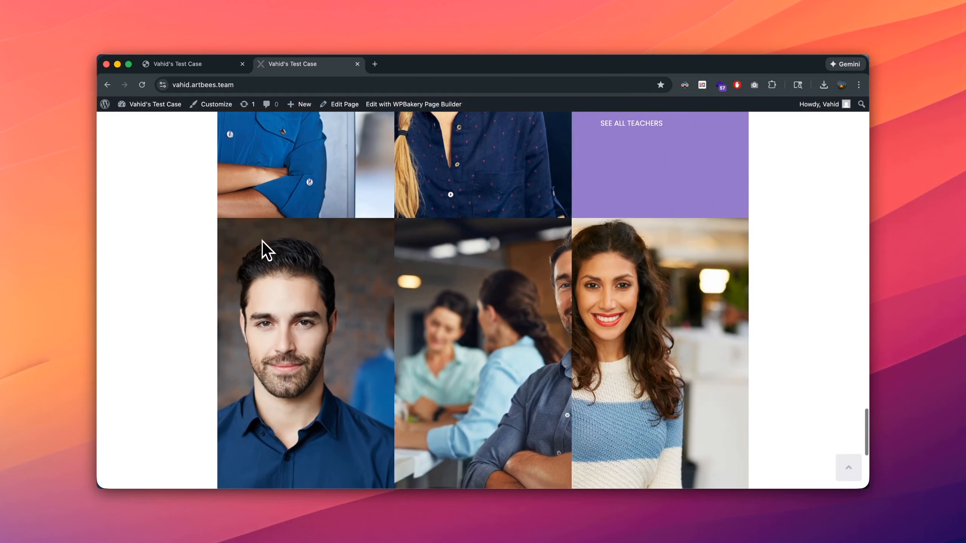
scroll(262, 242, "up", 10)
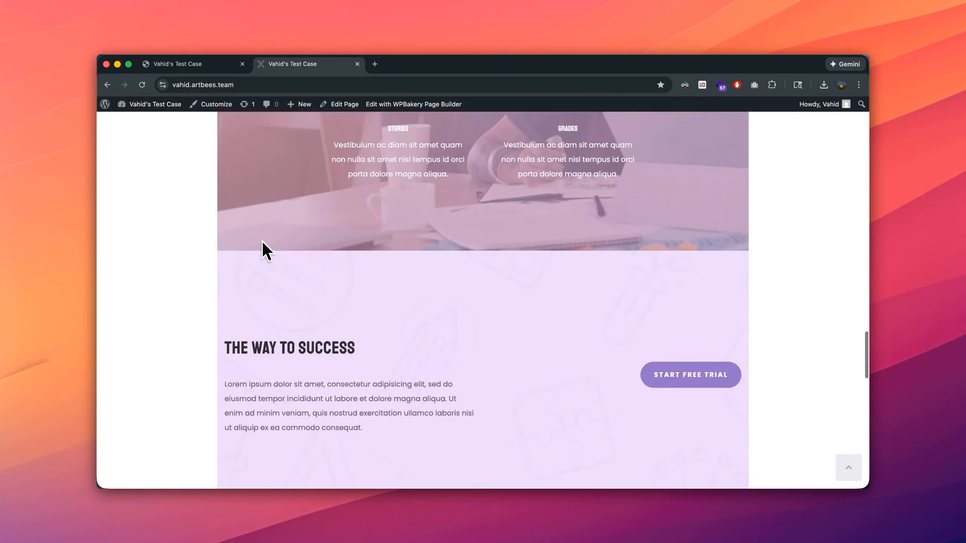
scroll(262, 242, "up", 15)
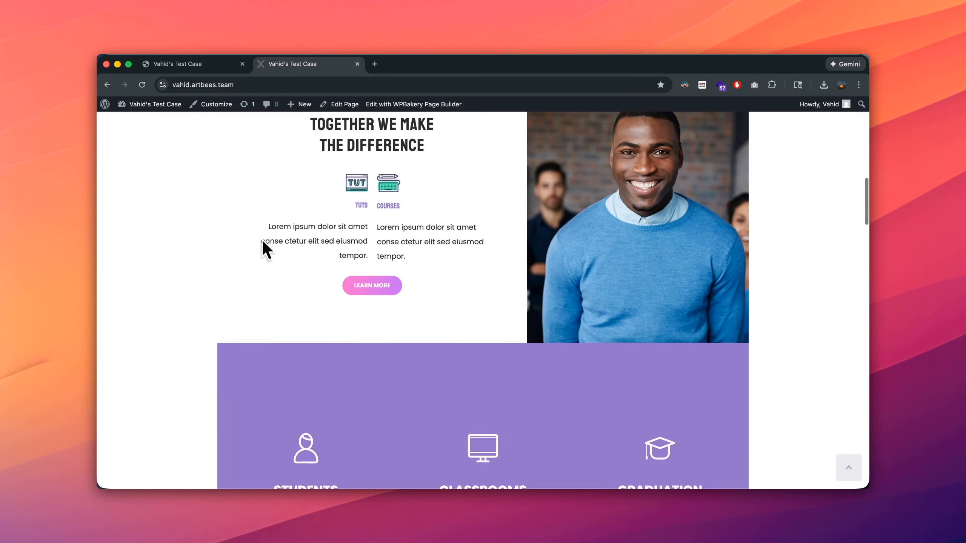
scroll(262, 241, "up", 10)
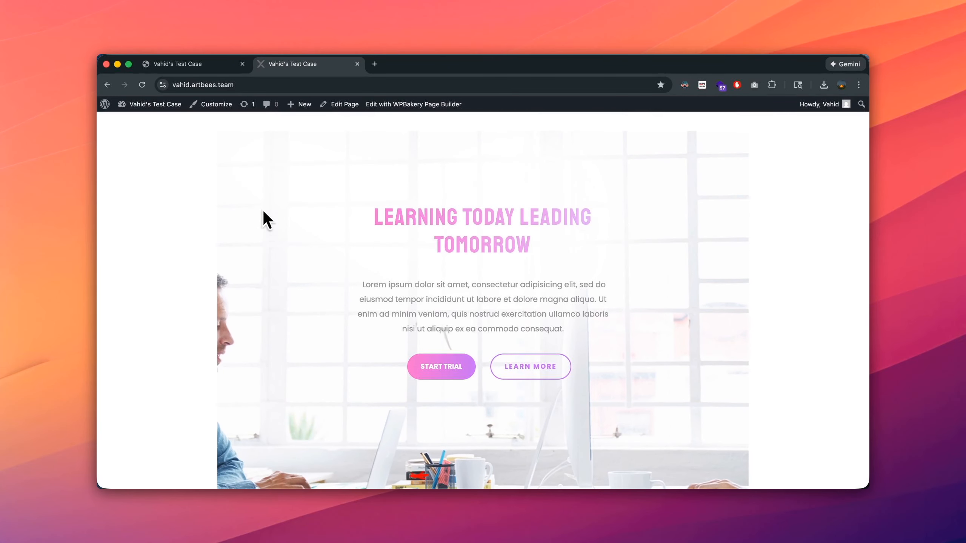
- Set the Home page's template to Full Width, update the page, and preview it along its whole length
left_click(341, 103)
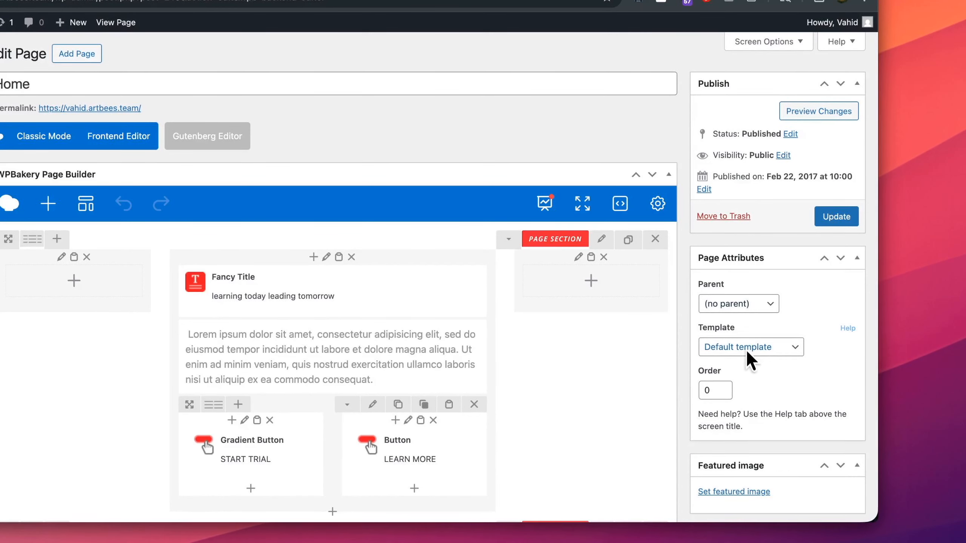
left_click(747, 350)
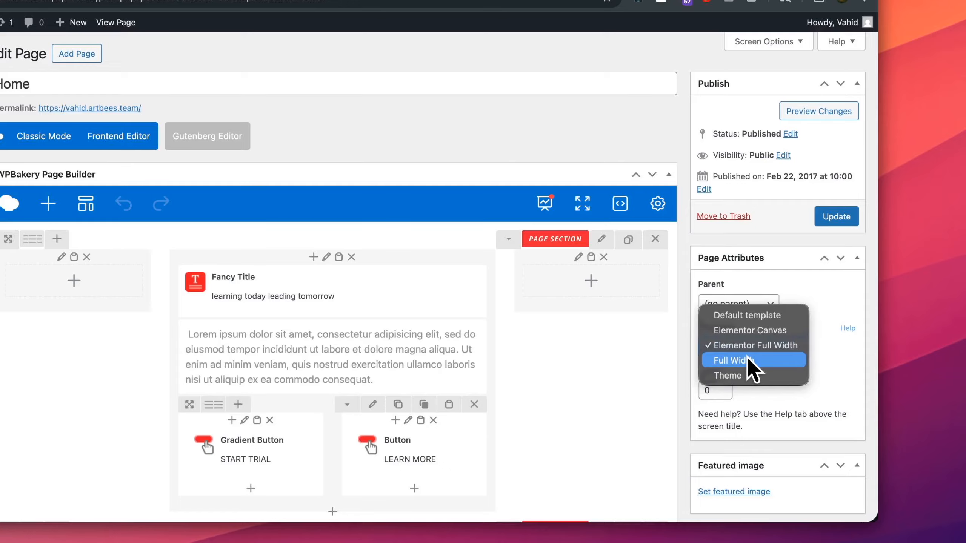
left_click(746, 360)
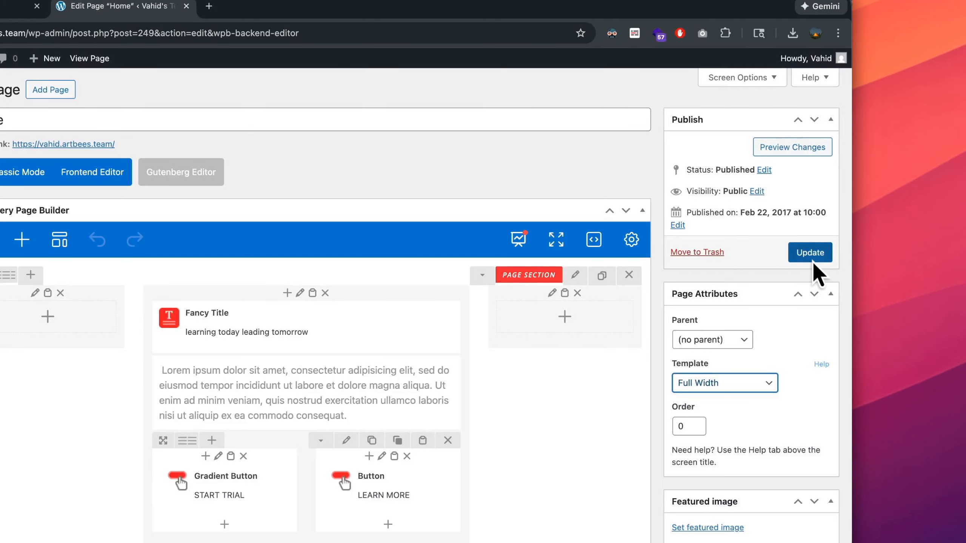
left_click(810, 257)
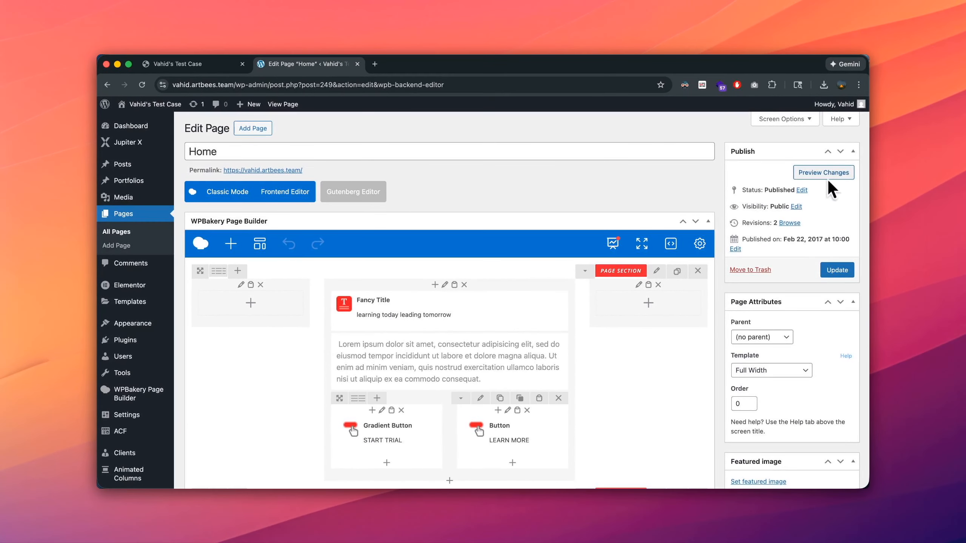
left_click(792, 147)
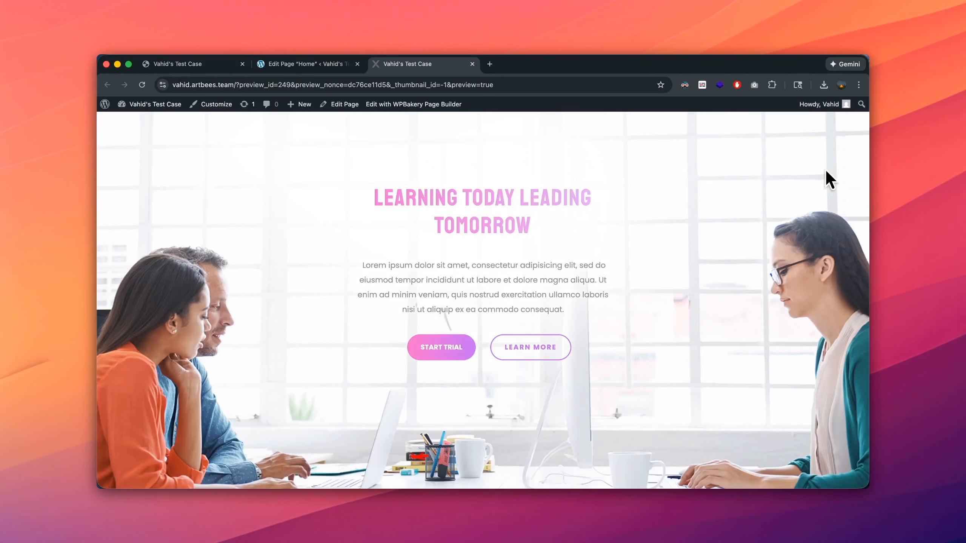
scroll(651, 270, "down", 20)
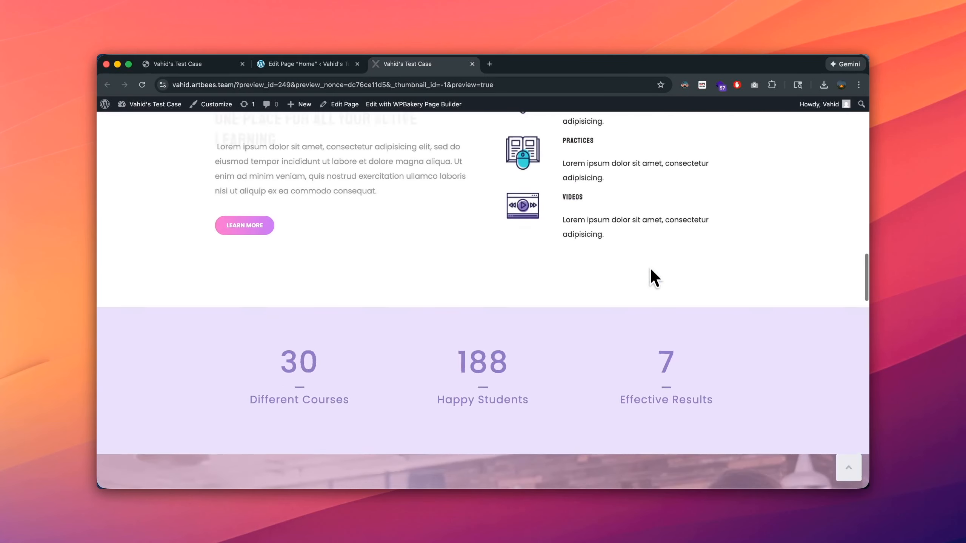
scroll(650, 280, "down", 20)
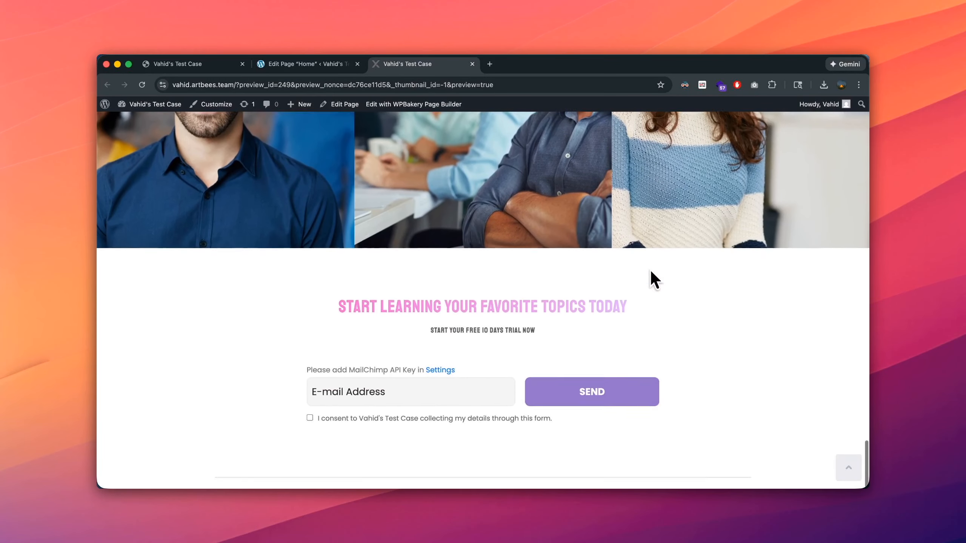
scroll(651, 270, "up", 20)
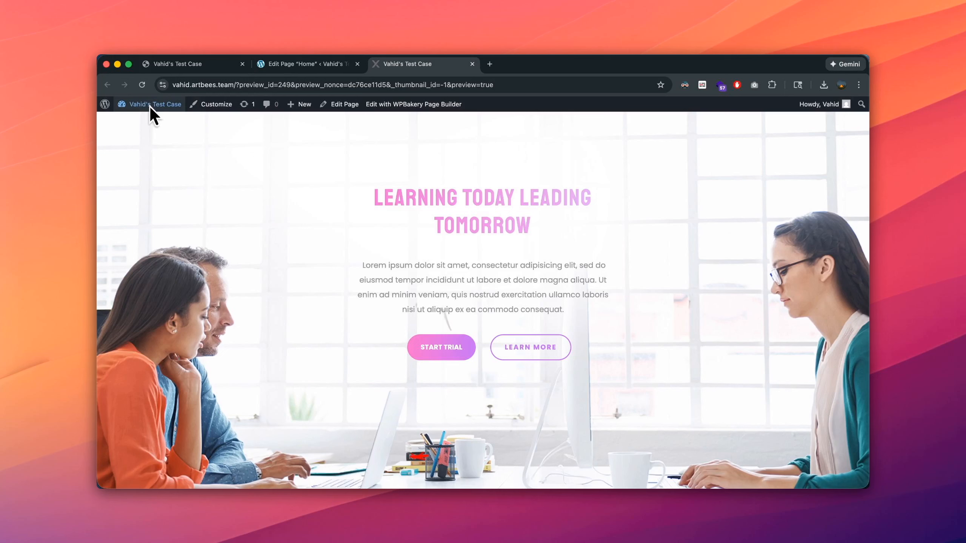
- Return to the WordPress admin dashboard and open the Jupiter X Layout Builder
left_click(149, 104)
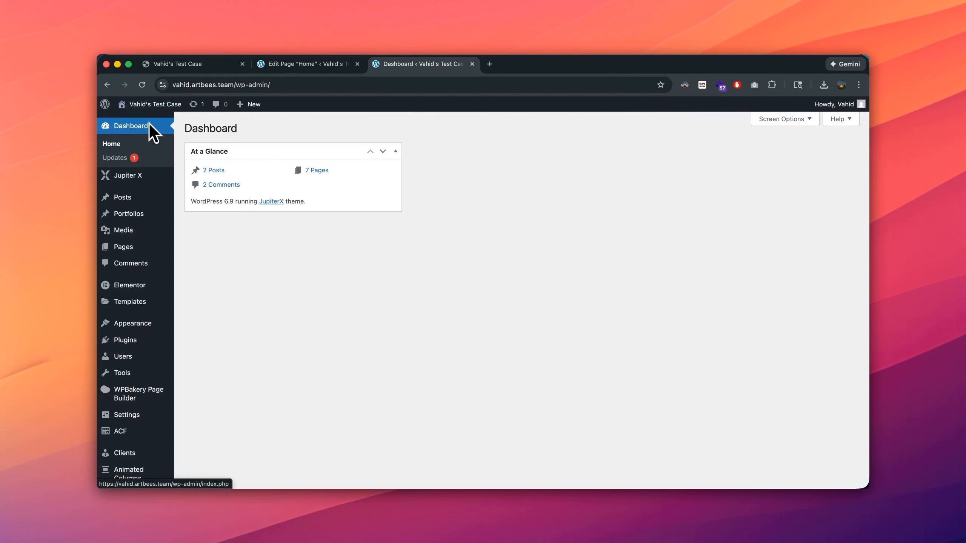
mouse_move(136, 177)
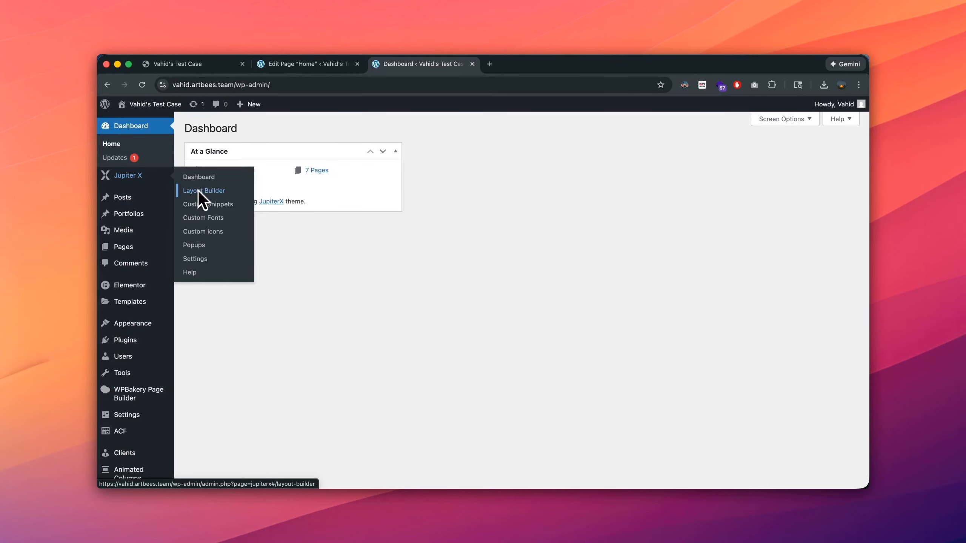
left_click(198, 191)
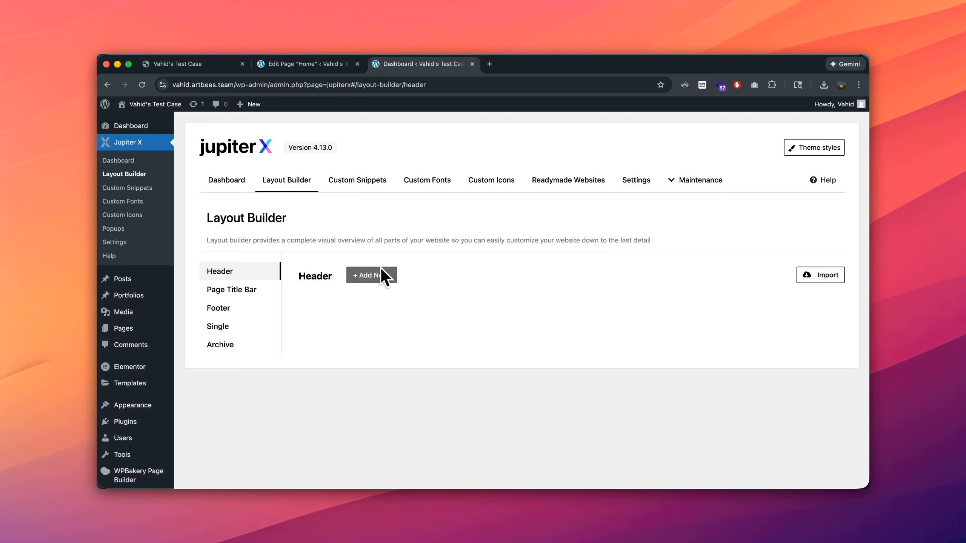
- Create a new header template named "Header" and dismiss the block library to reach the empty canvas
left_click(379, 267)
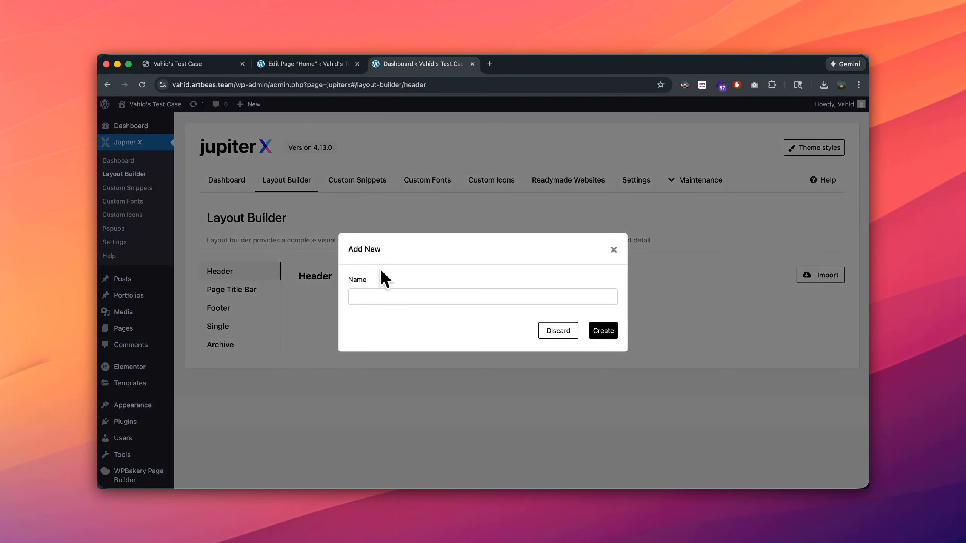
left_click(382, 297)
type("Header")
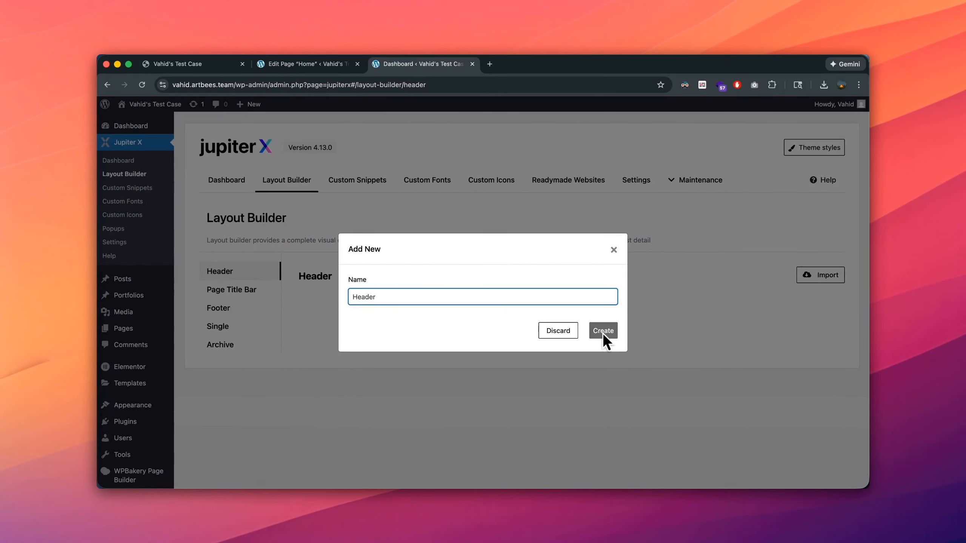
left_click(595, 327)
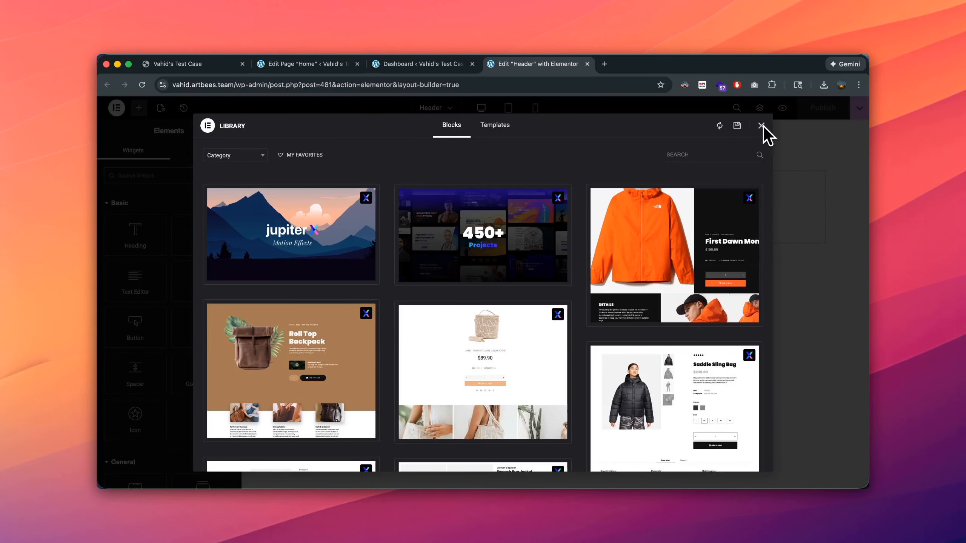
left_click(762, 126)
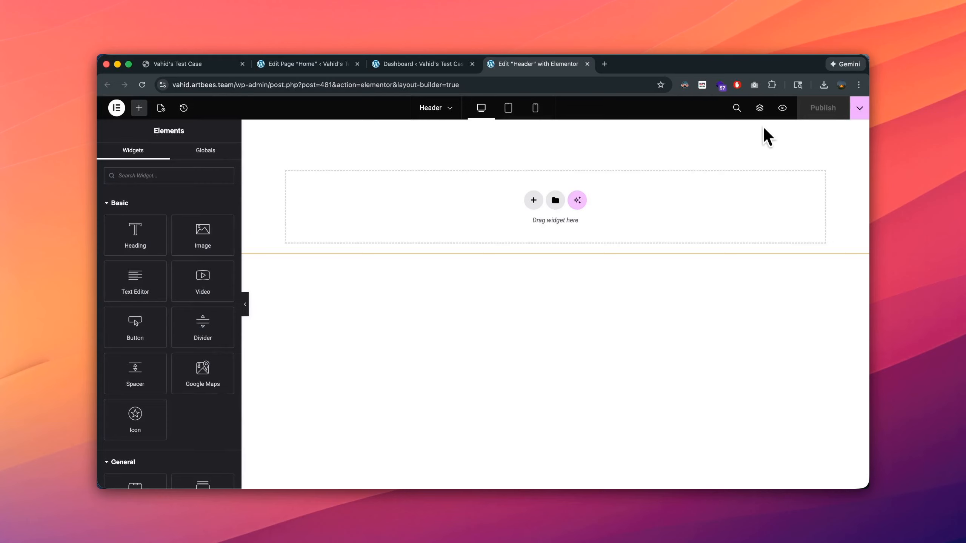
- Add a Flexbox container with the single-row horizontal structure to the empty header
left_click(534, 200)
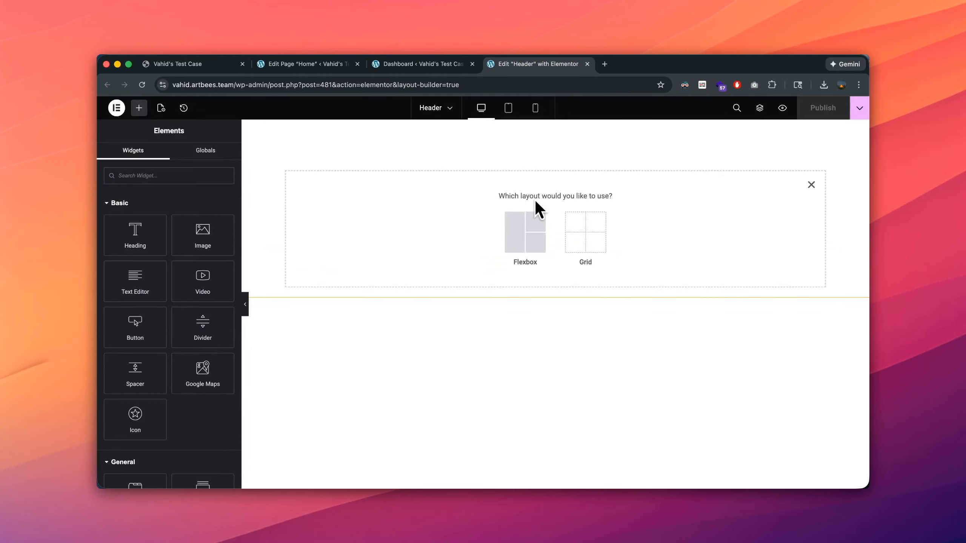
left_click(517, 226)
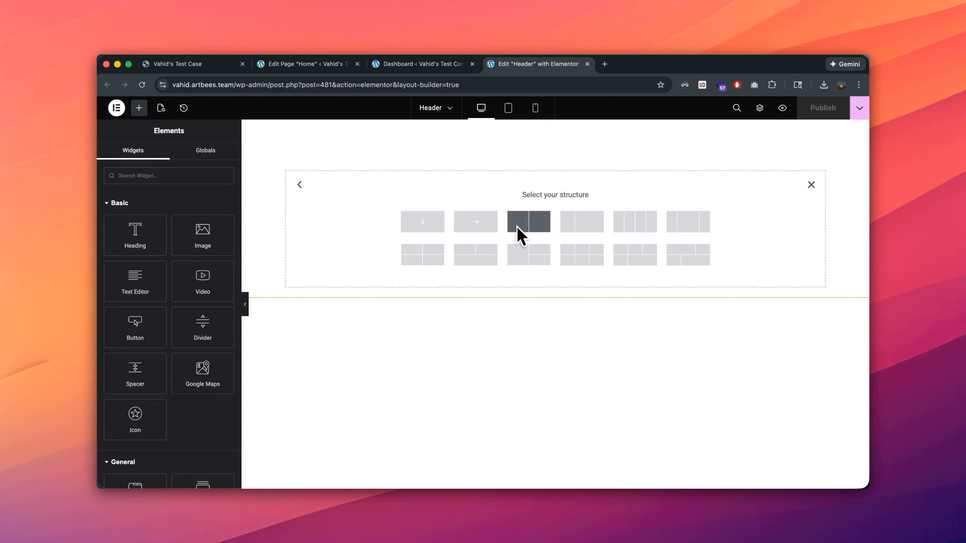
left_click(470, 226)
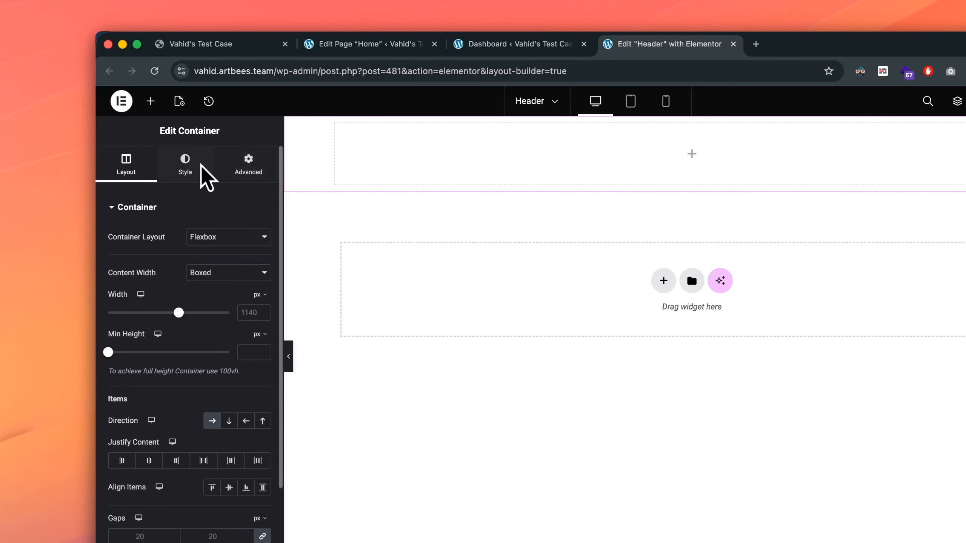
- Give the header container a classic background in purple, #7D00CF
left_click(201, 166)
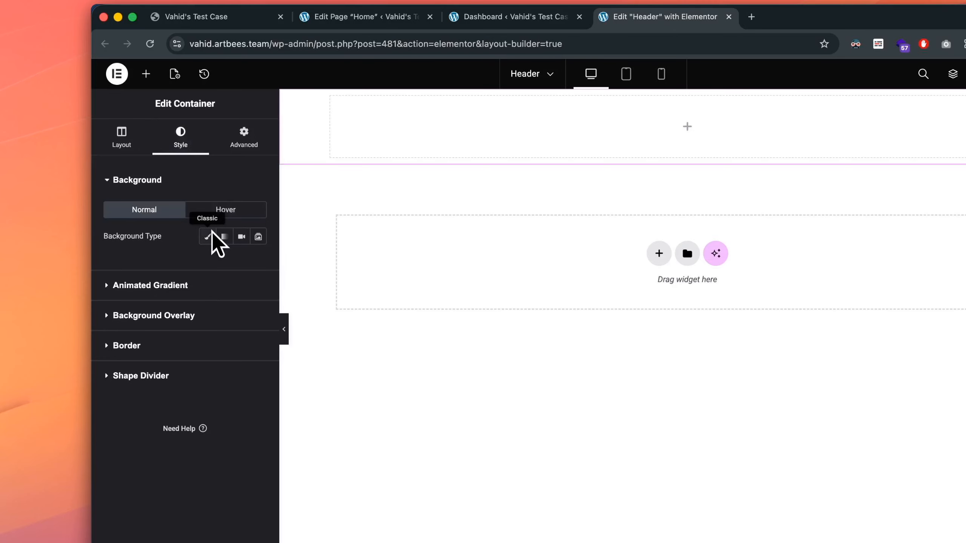
left_click(210, 235)
left_click(227, 252)
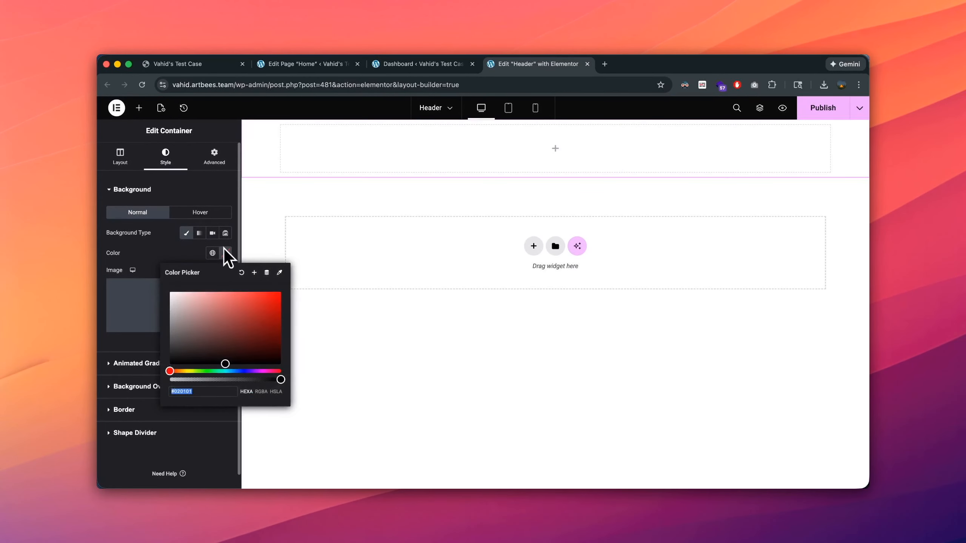
type("#000ACF")
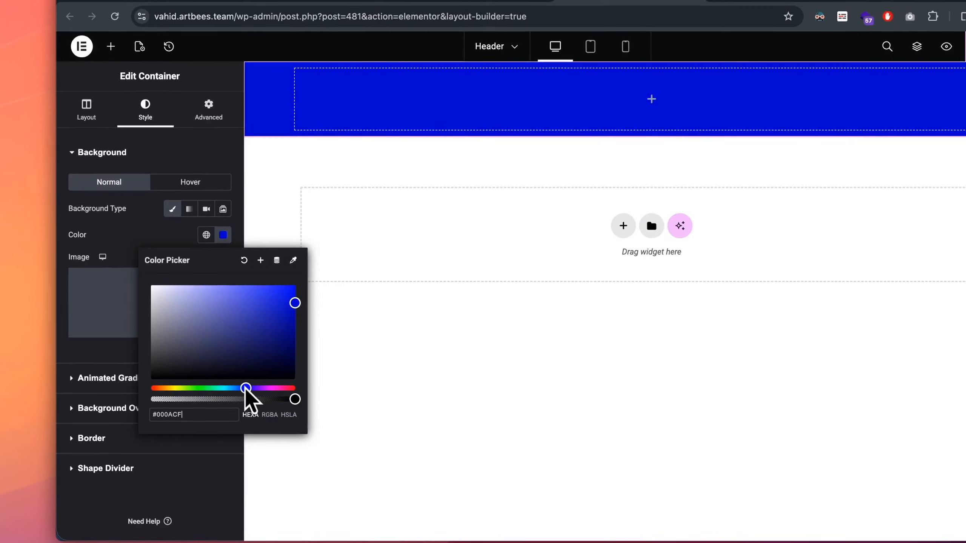
left_click_drag(245, 388, 261, 388)
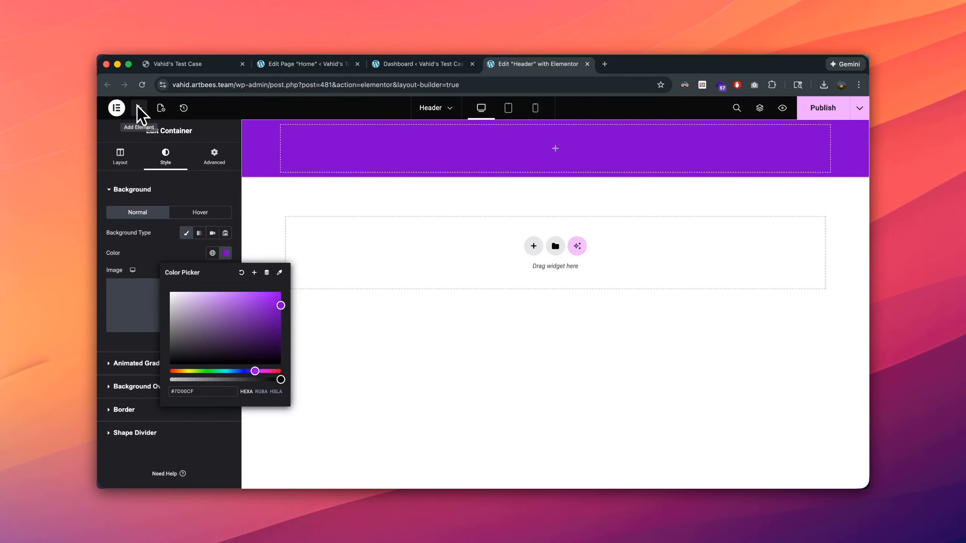
- Add an Icon List widget to the purple container and set its layout to Inline
left_click(138, 107)
type("Icon")
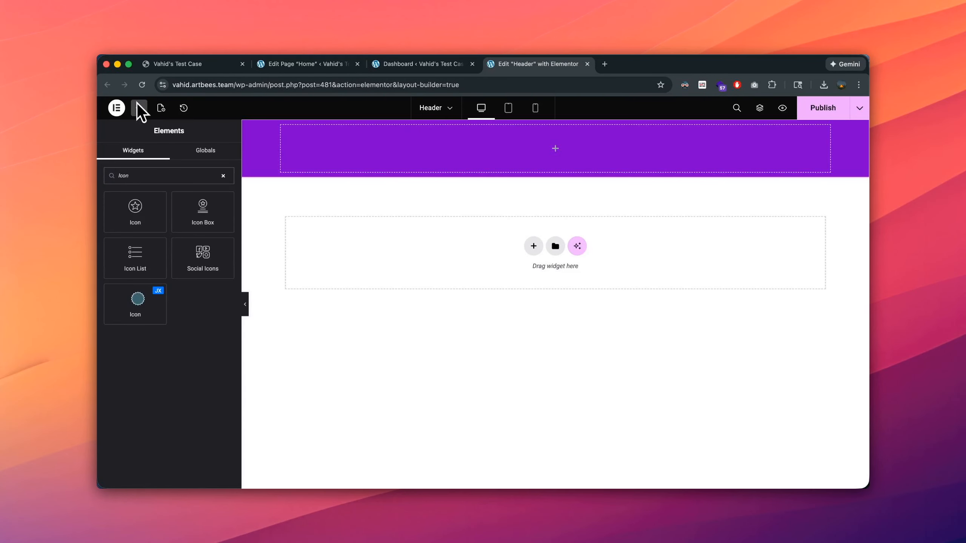
left_click(139, 266)
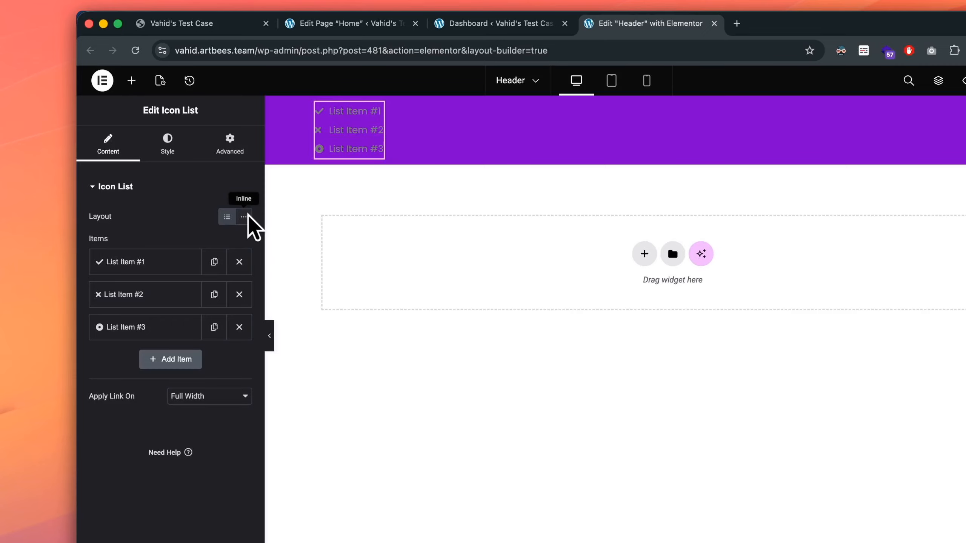
left_click(243, 217)
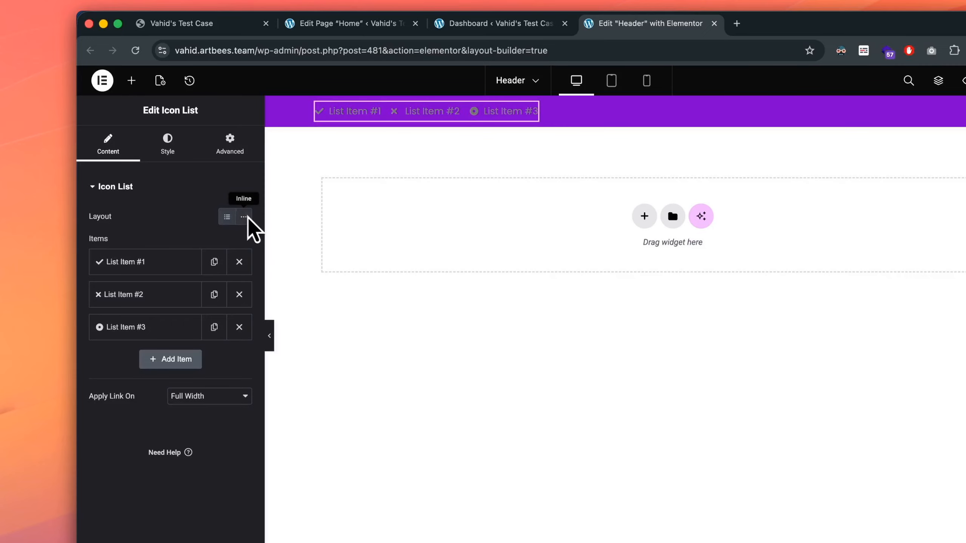
- Set both the text colour and the icon colour of the icon list to white, #FFFFFF
left_click(166, 143)
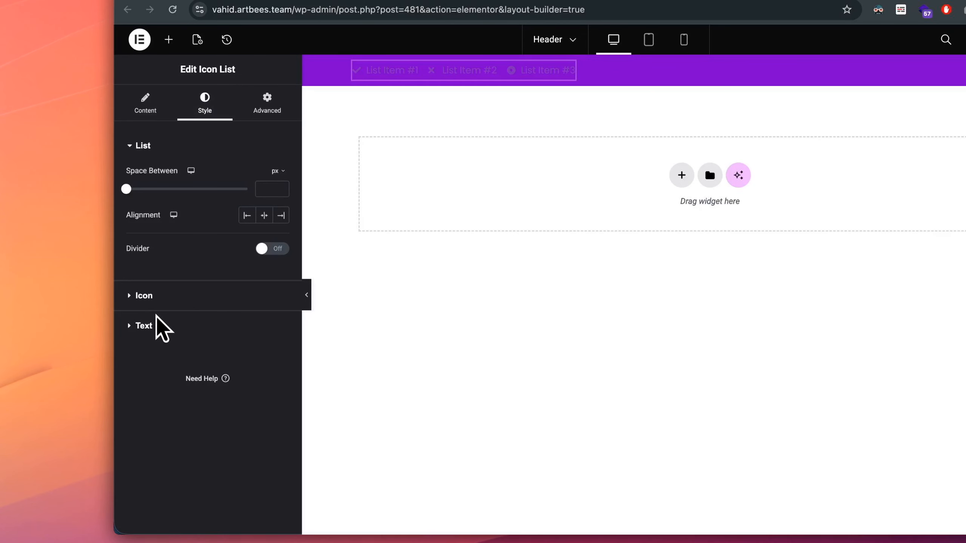
left_click(156, 316)
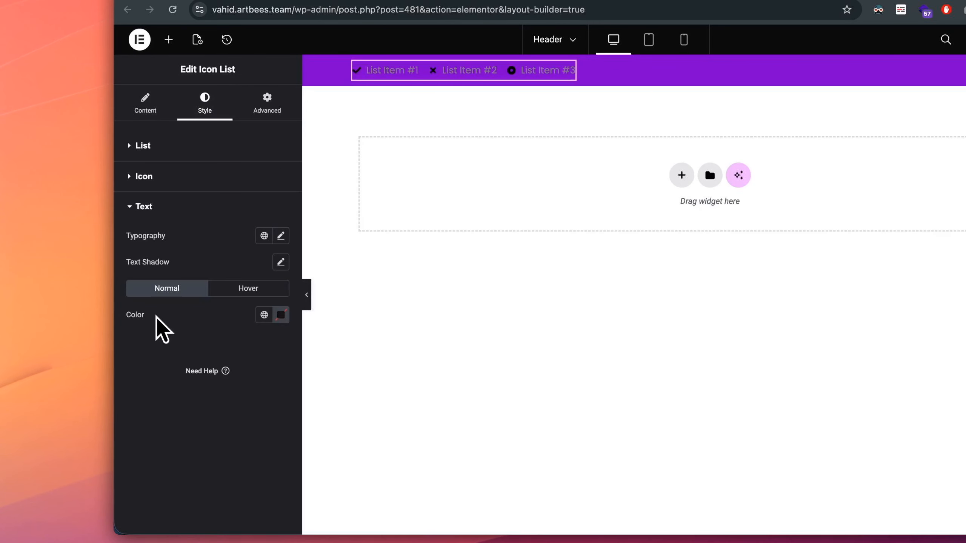
left_click(284, 314)
left_click_drag(247, 391, 198, 348)
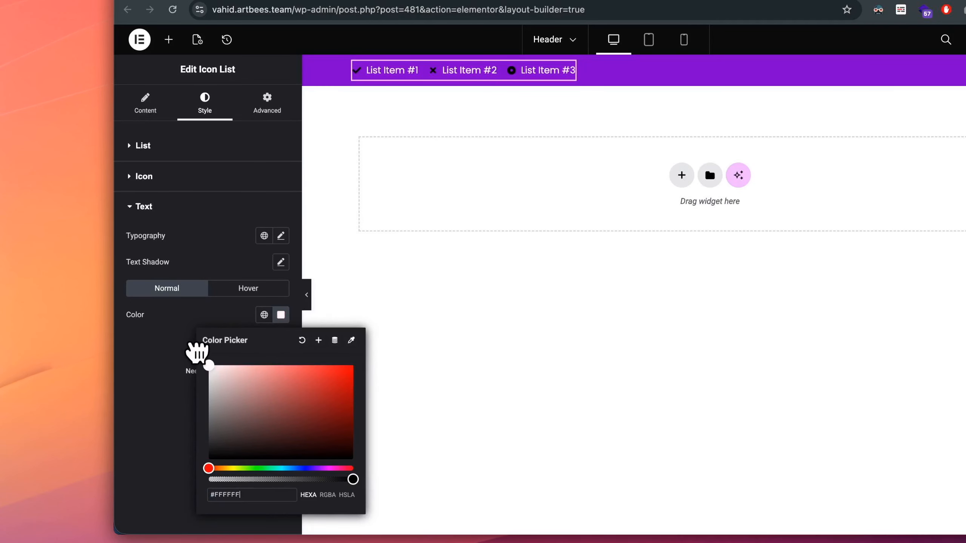
left_click(170, 335)
left_click(158, 177)
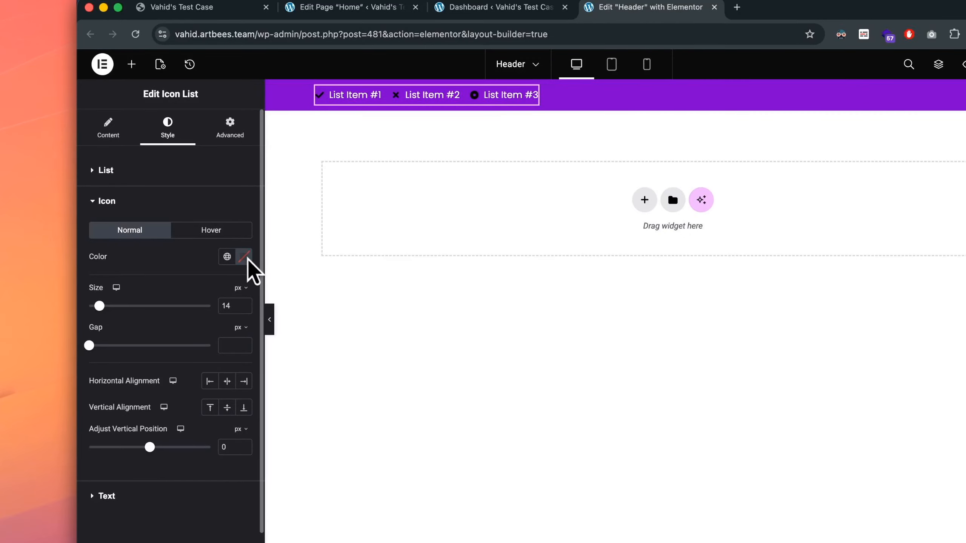
left_click(244, 256)
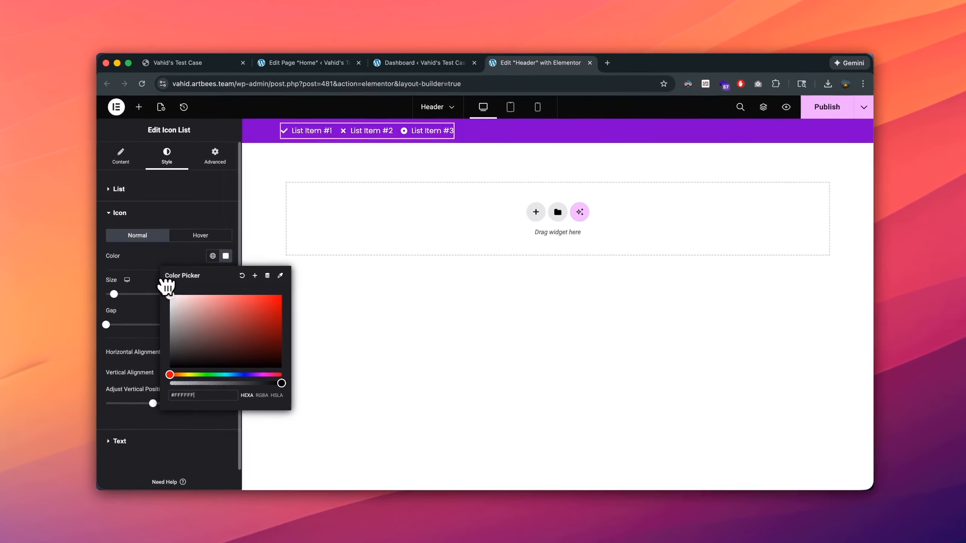
left_click(154, 274)
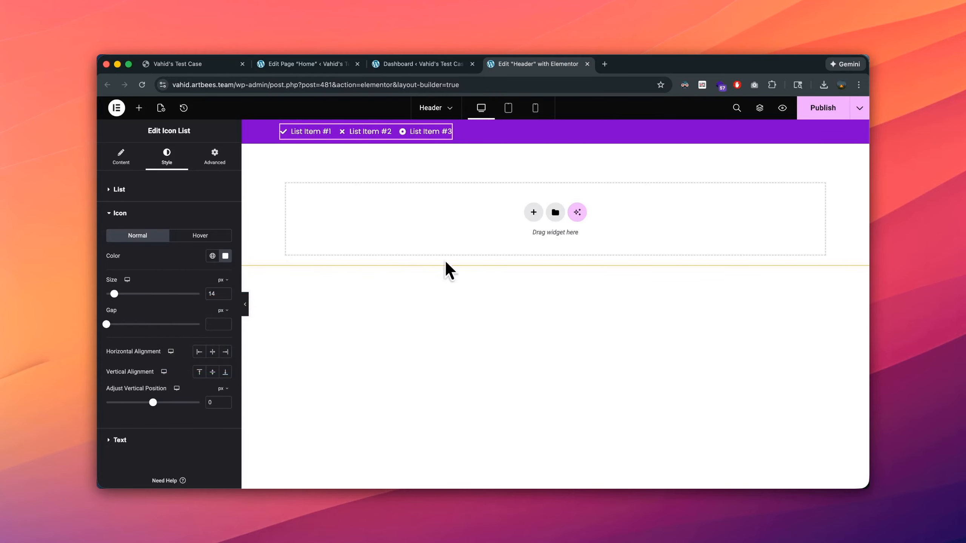
- Add a second Flexbox container with the single-row horizontal structure below the purple bar
left_click(532, 215)
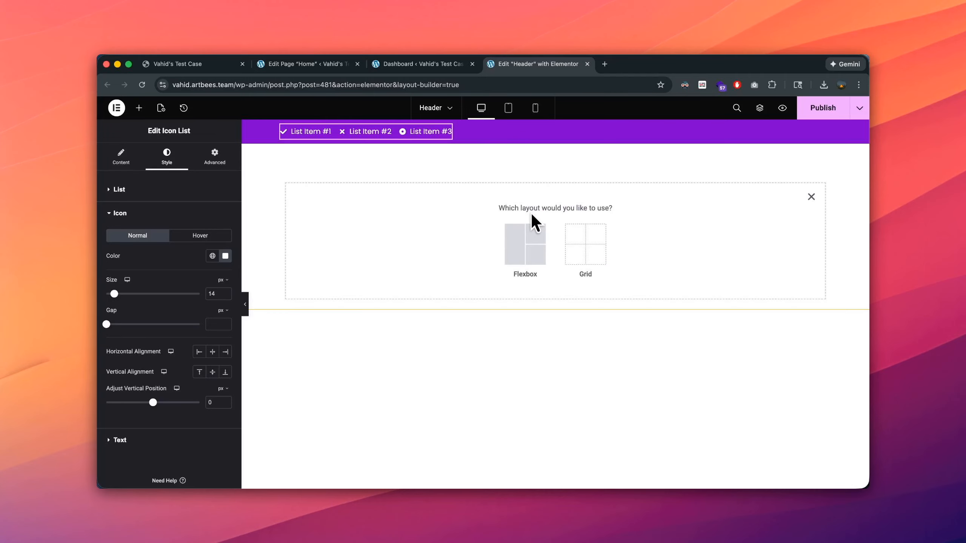
left_click(525, 243)
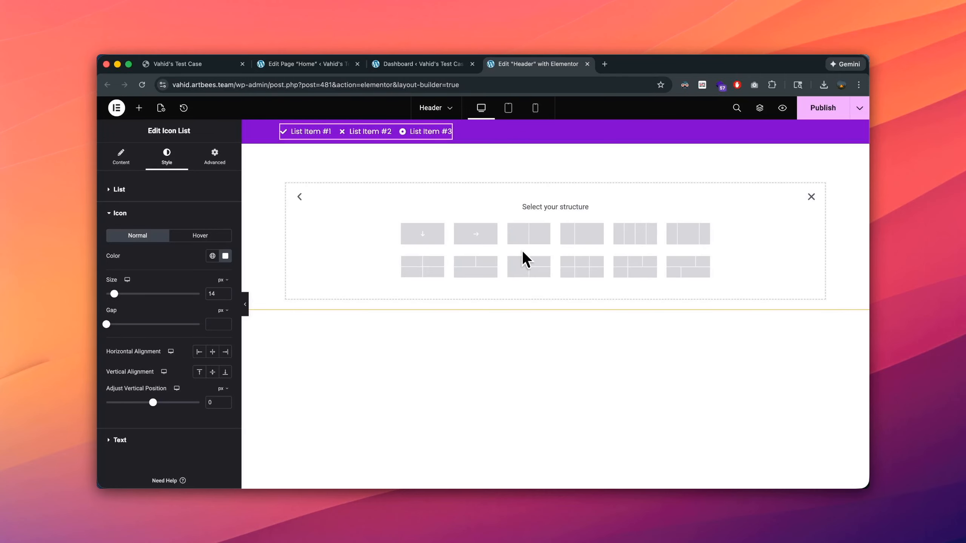
left_click(481, 238)
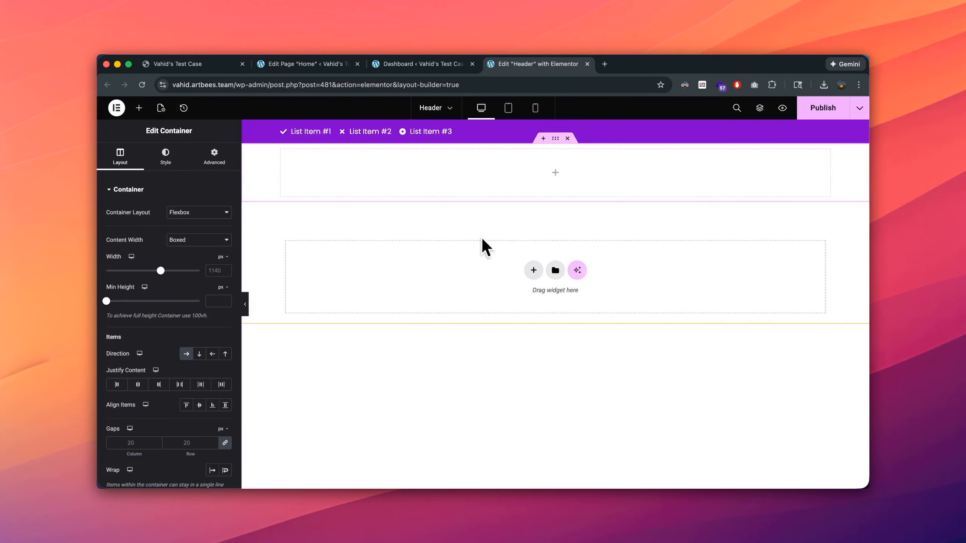
- Add a Site Logo widget to the second container, using the OSOGOA image marker-1.png from the media library as its Custom Logo
left_click(137, 109)
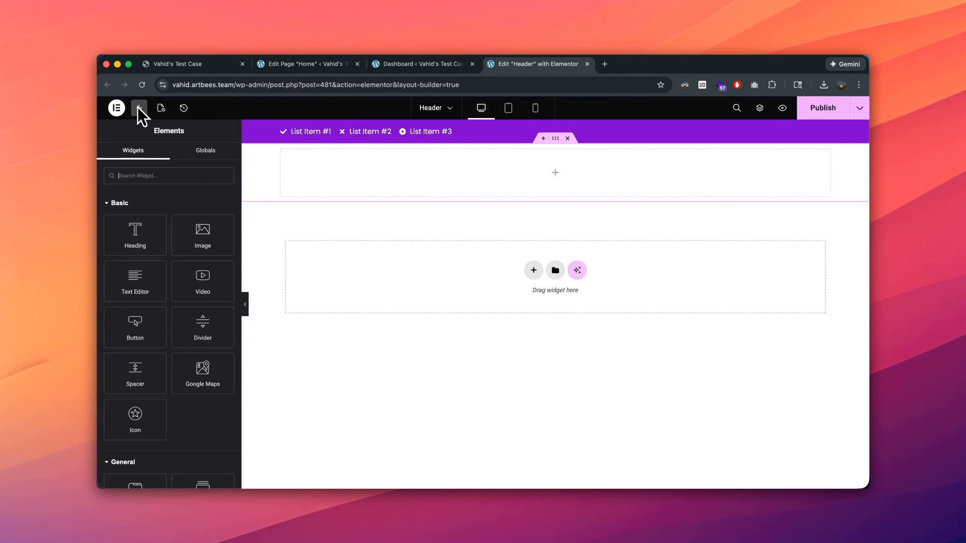
type("logo")
left_click(136, 212)
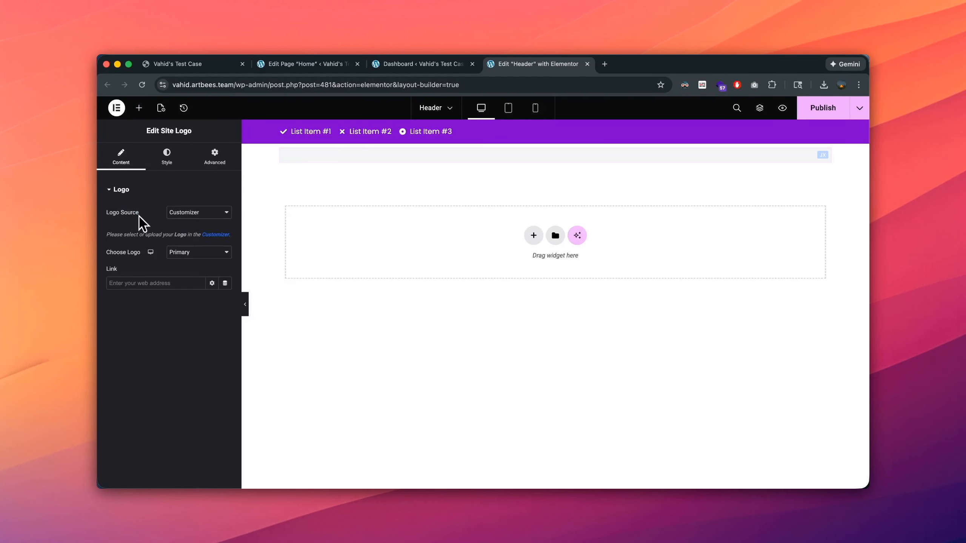
left_click(221, 214)
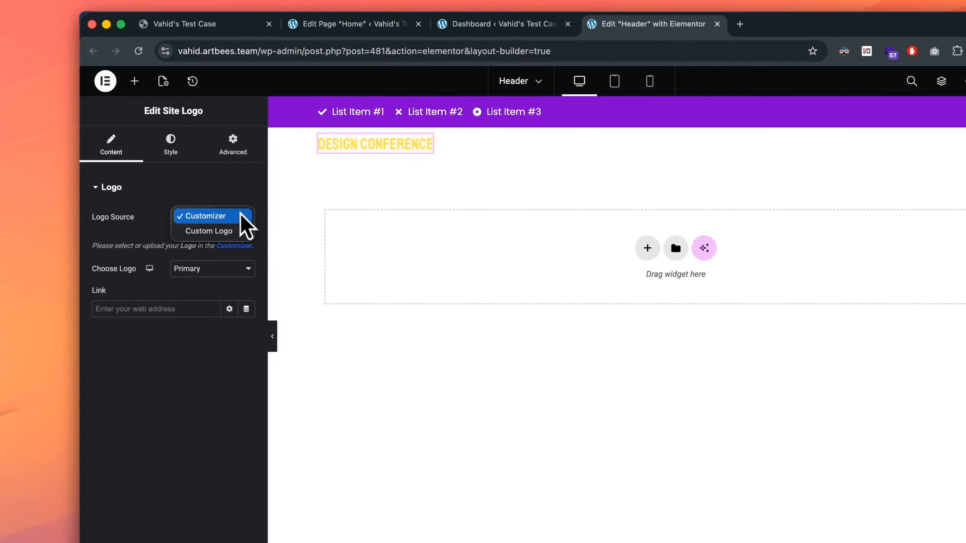
left_click(224, 231)
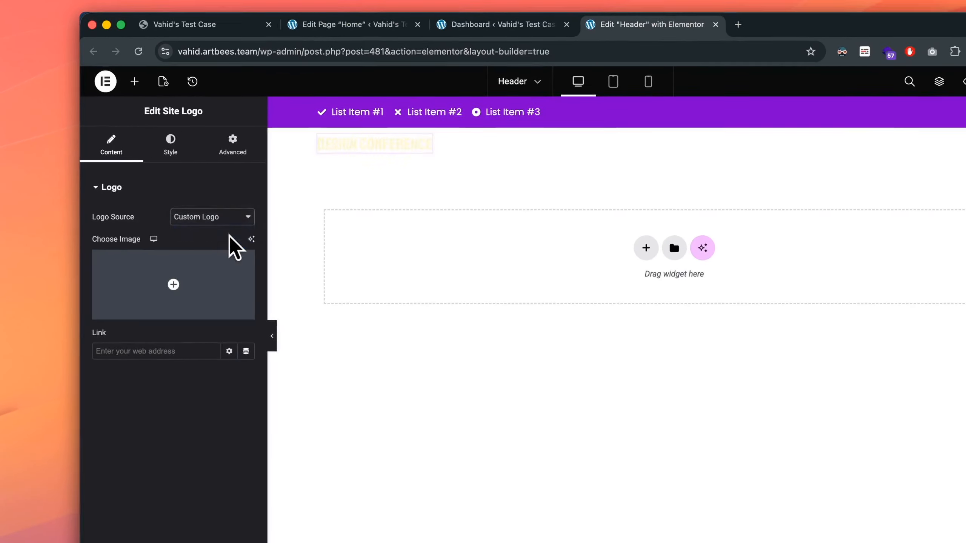
left_click(221, 271)
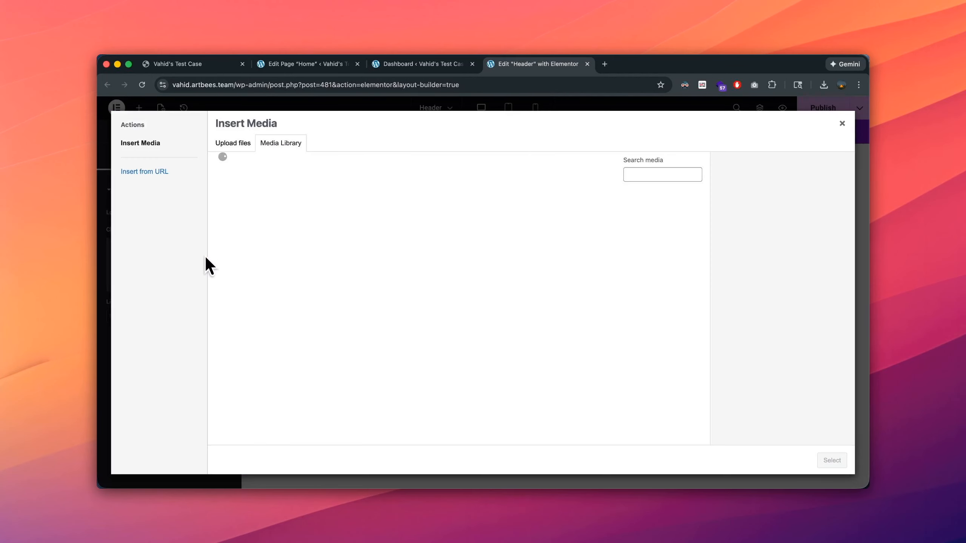
left_click(294, 226)
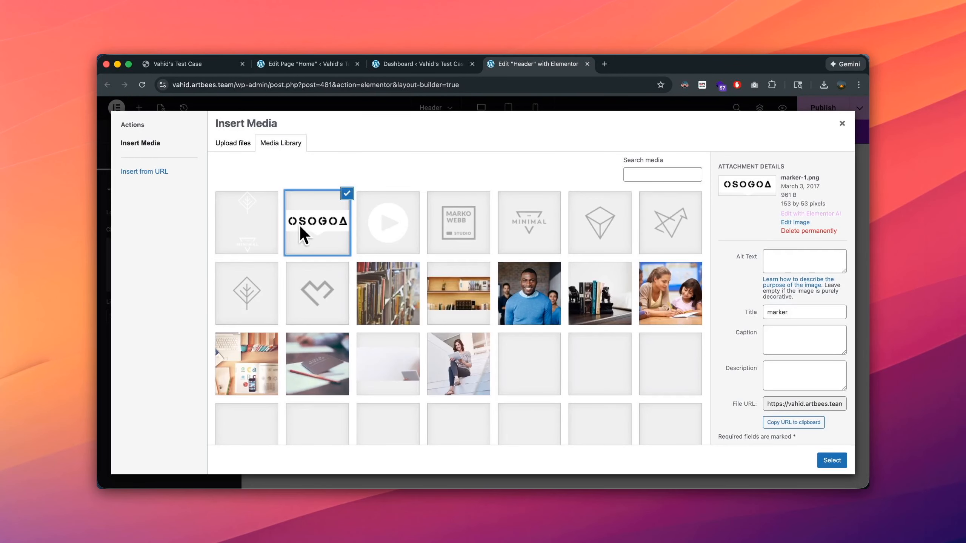
left_click(831, 460)
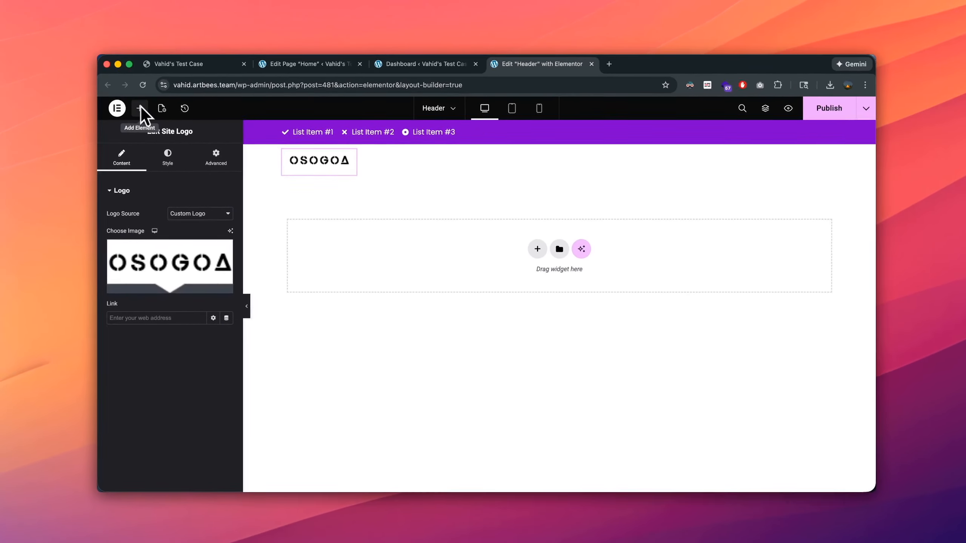
- Add a Navigation Menu widget beside the logo and set its menu items' normal text colour to black, #000000
left_click(164, 121)
type("navi")
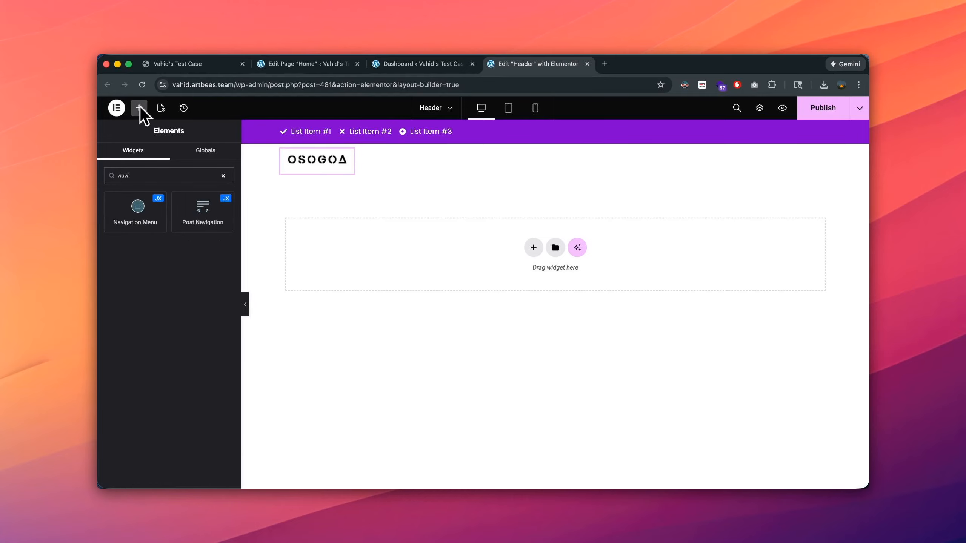
left_click(140, 214)
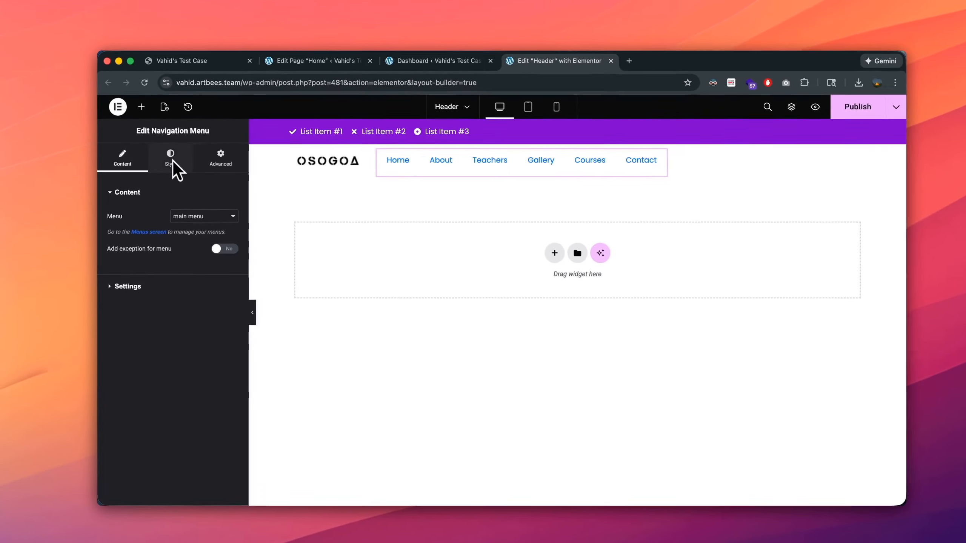
left_click(169, 158)
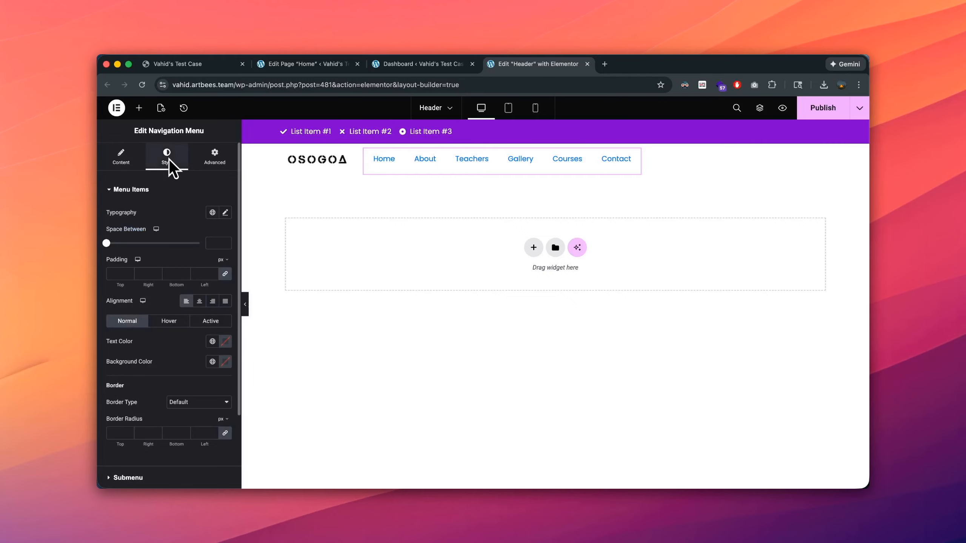
left_click(226, 341)
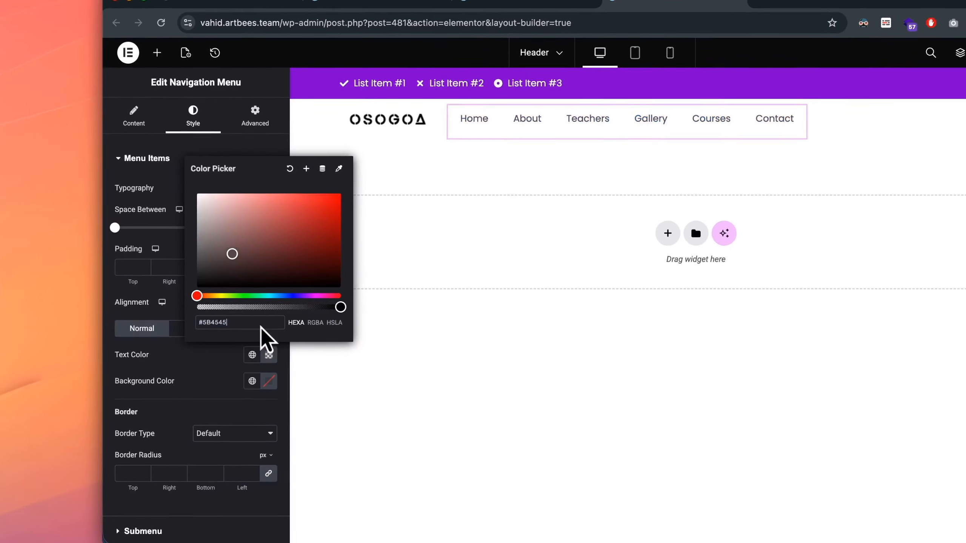
left_click_drag(215, 276, 184, 286)
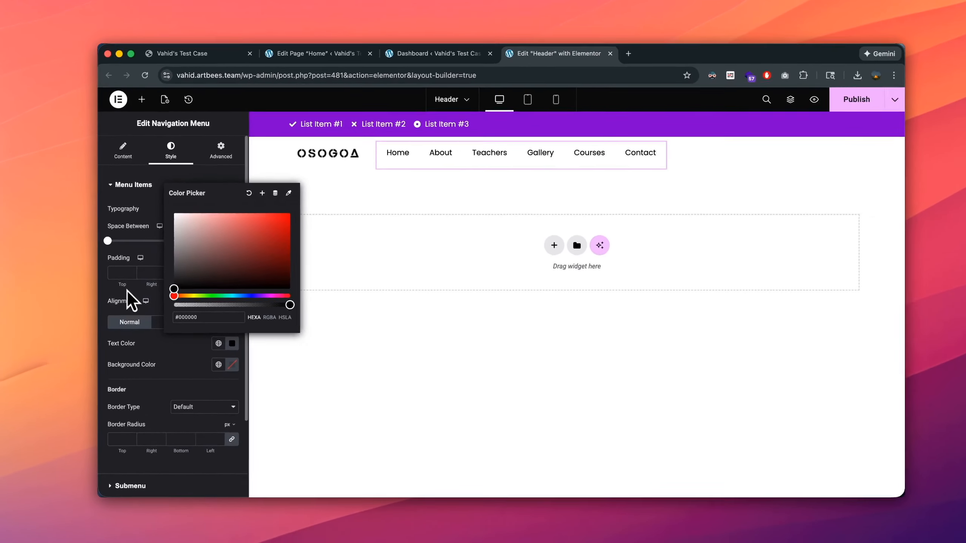
- Add a Flex Spacer widget after the navigation menu in the header's second container
left_click(139, 287)
left_click(138, 108)
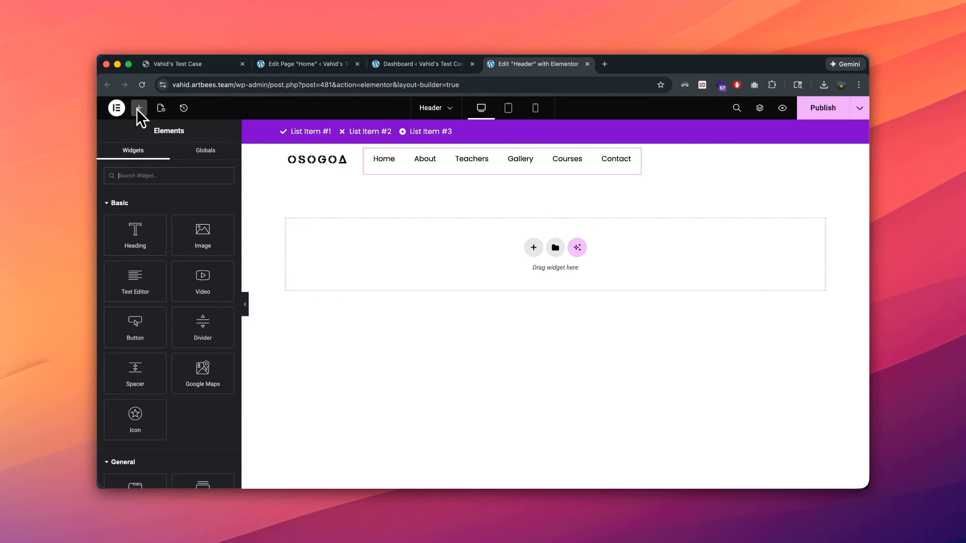
type("flex")
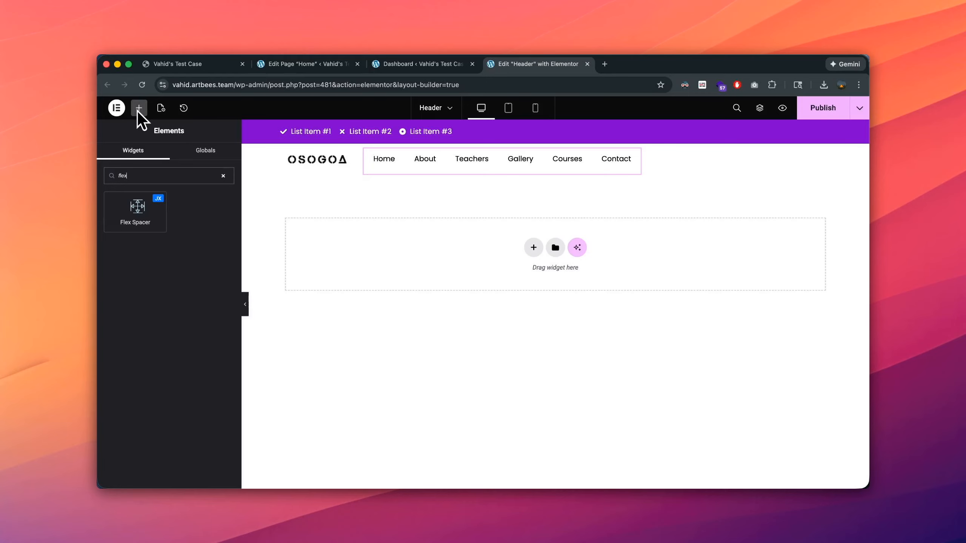
left_click(140, 206)
- Add a Social Icons widget after the flex spacer and set its icon size to 12 px
left_click(138, 112)
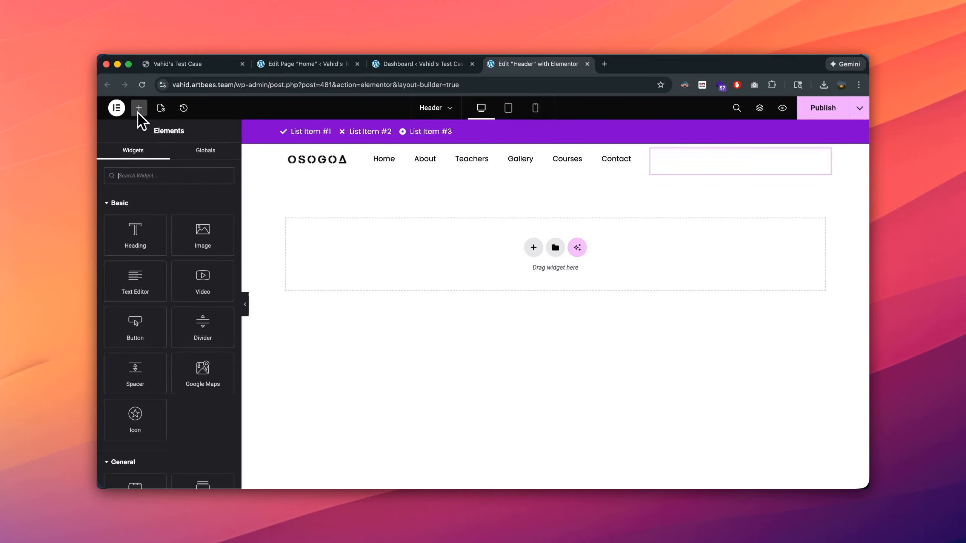
type("social")
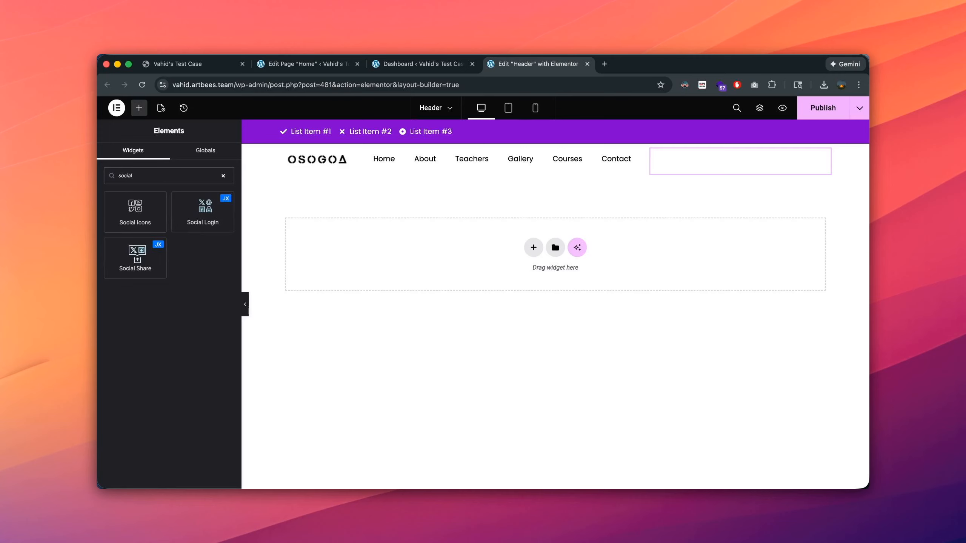
left_click(139, 213)
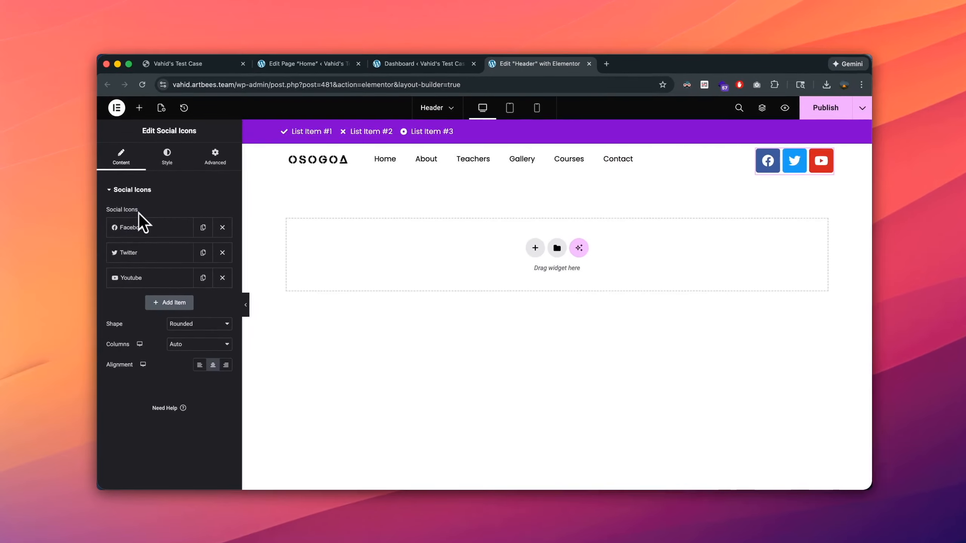
left_click(188, 166)
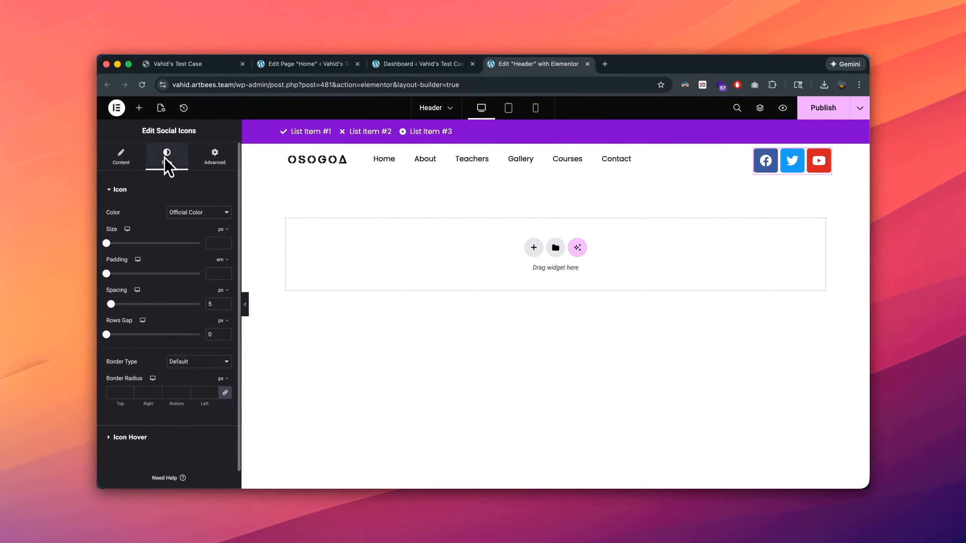
left_click(214, 243)
type("12")
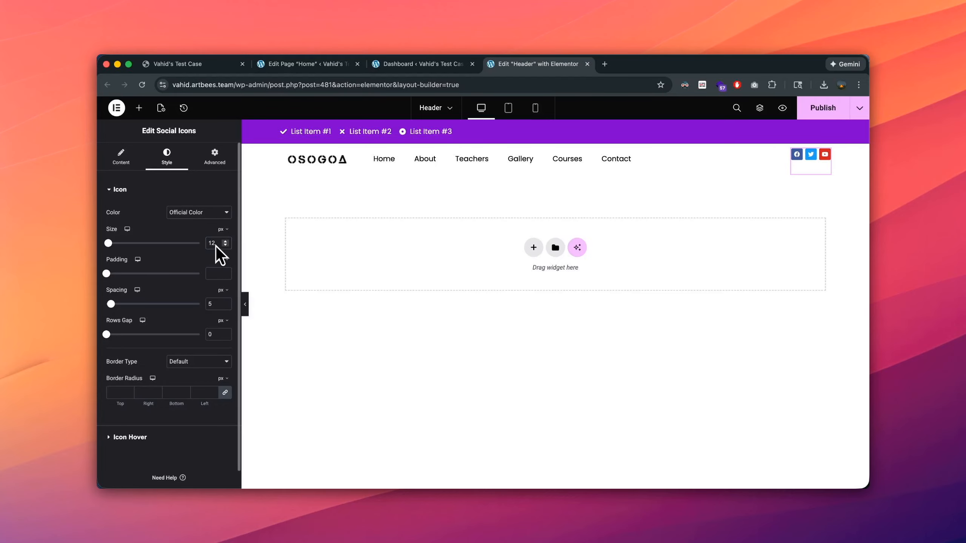
- Publish the header template with a display condition that includes the Entire Site
left_click(820, 108)
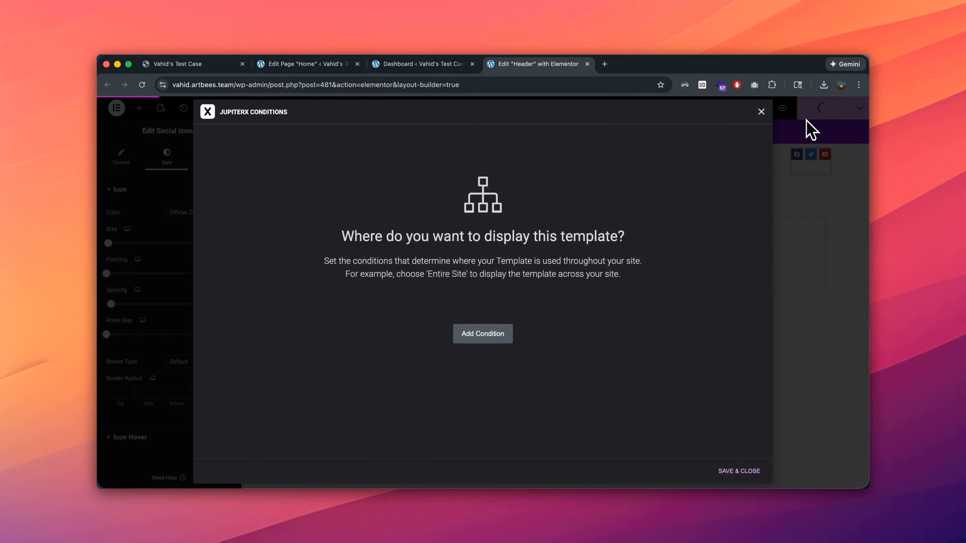
left_click(488, 323)
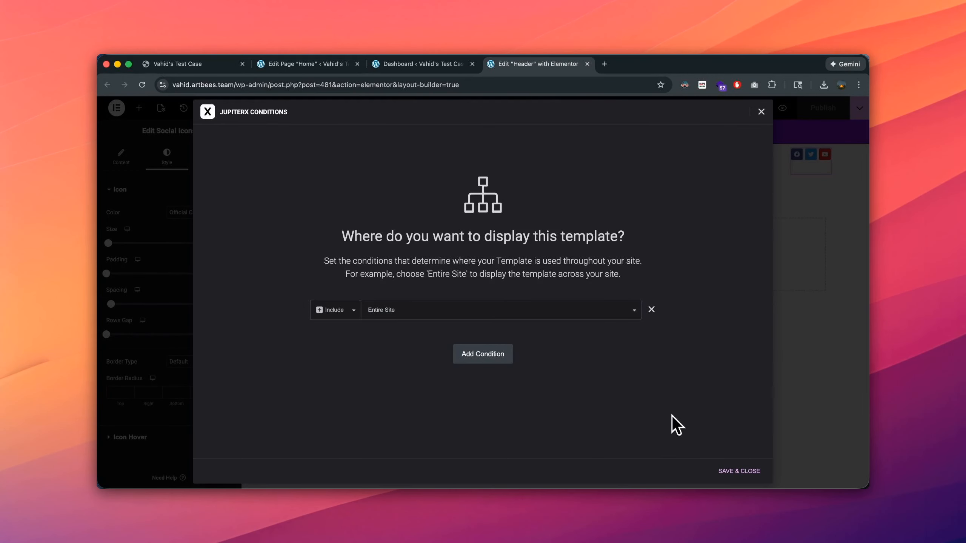
left_click(735, 471)
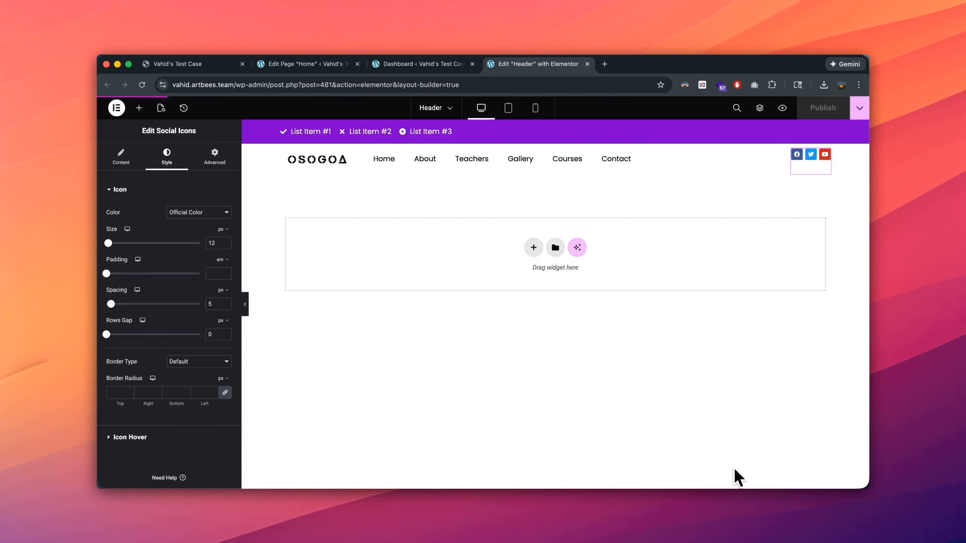
- Open the live site from the WordPress dashboard in a new browser tab to check the published header
left_click(419, 64)
left_click(155, 99, "super")
left_click(560, 65)
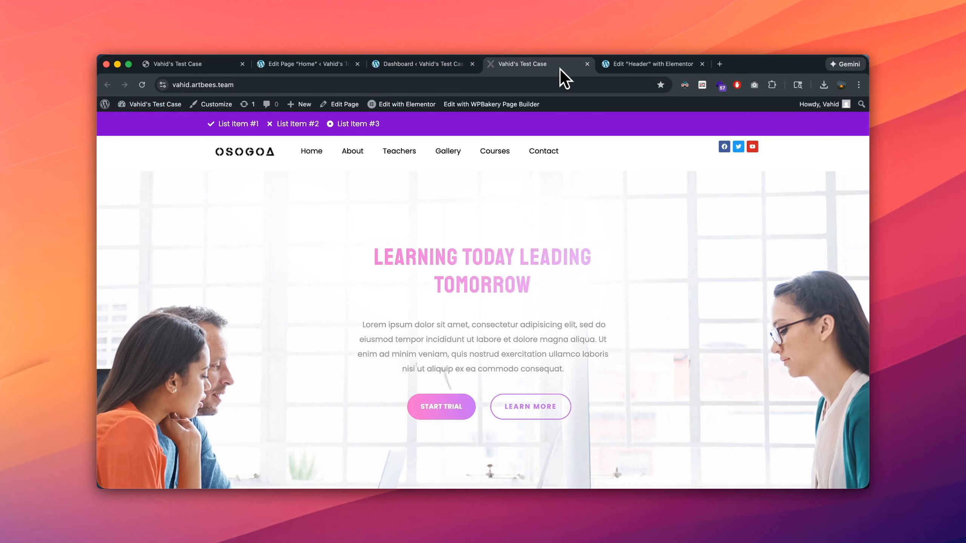